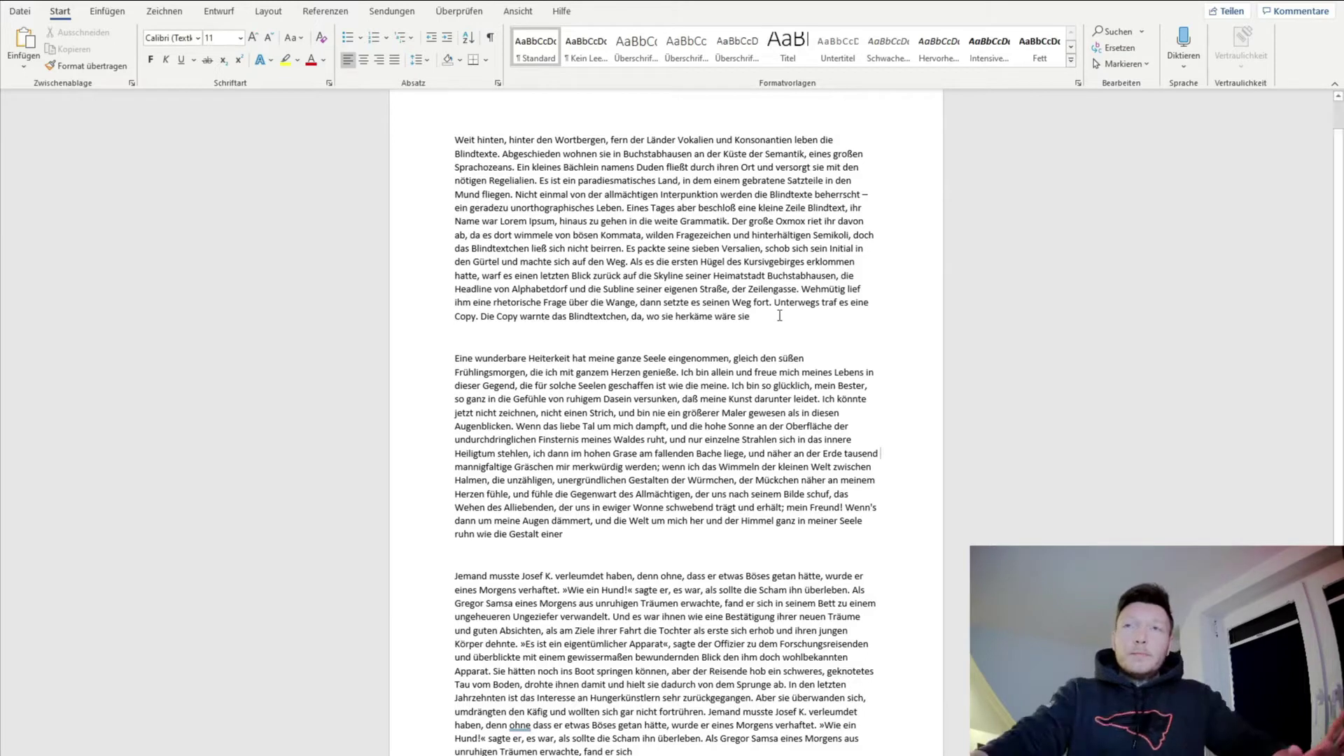
# - Translate the first German paragraph into English (Englisch) in the Übersetzer pane
pyautogui.moveTo(787, 315)
pyautogui.mouseDown()
pyautogui.moveTo(466, 160)
pyautogui.moveTo(455, 139)
pyautogui.mouseUp()
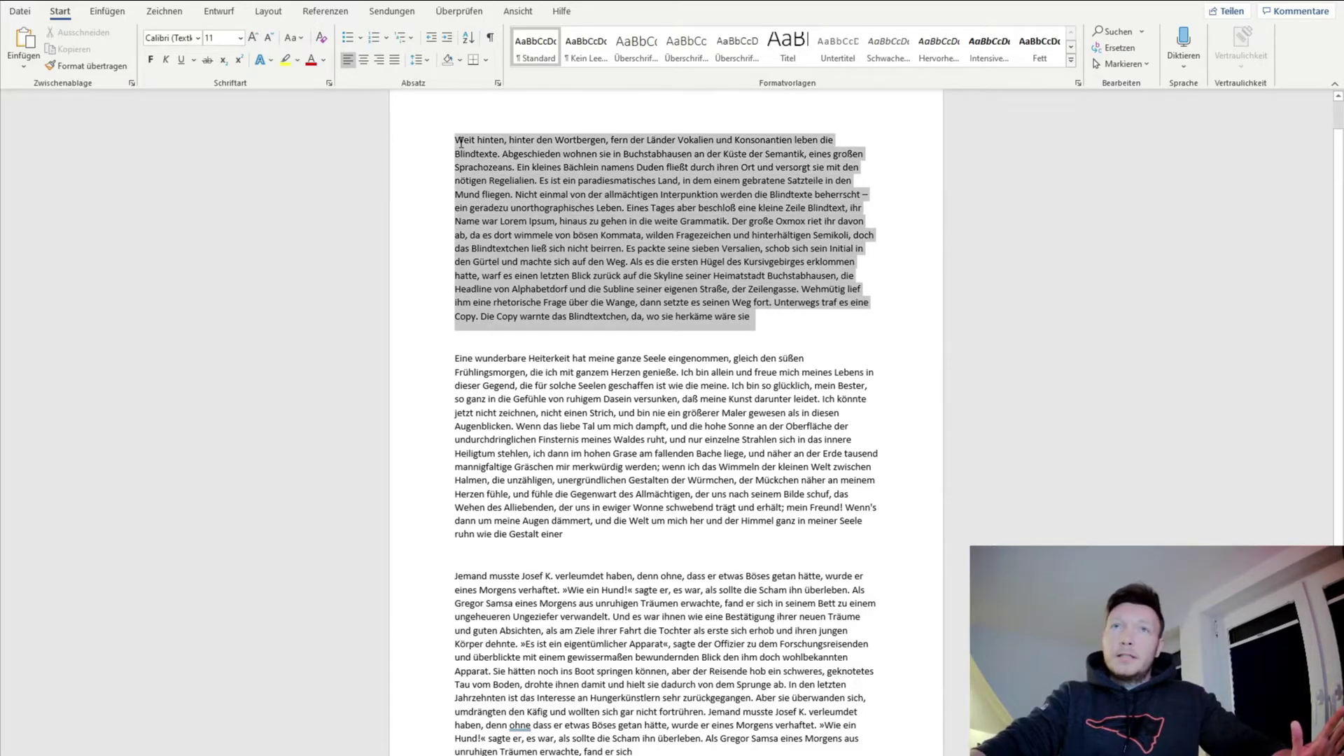
pyautogui.rightClick(605, 192)
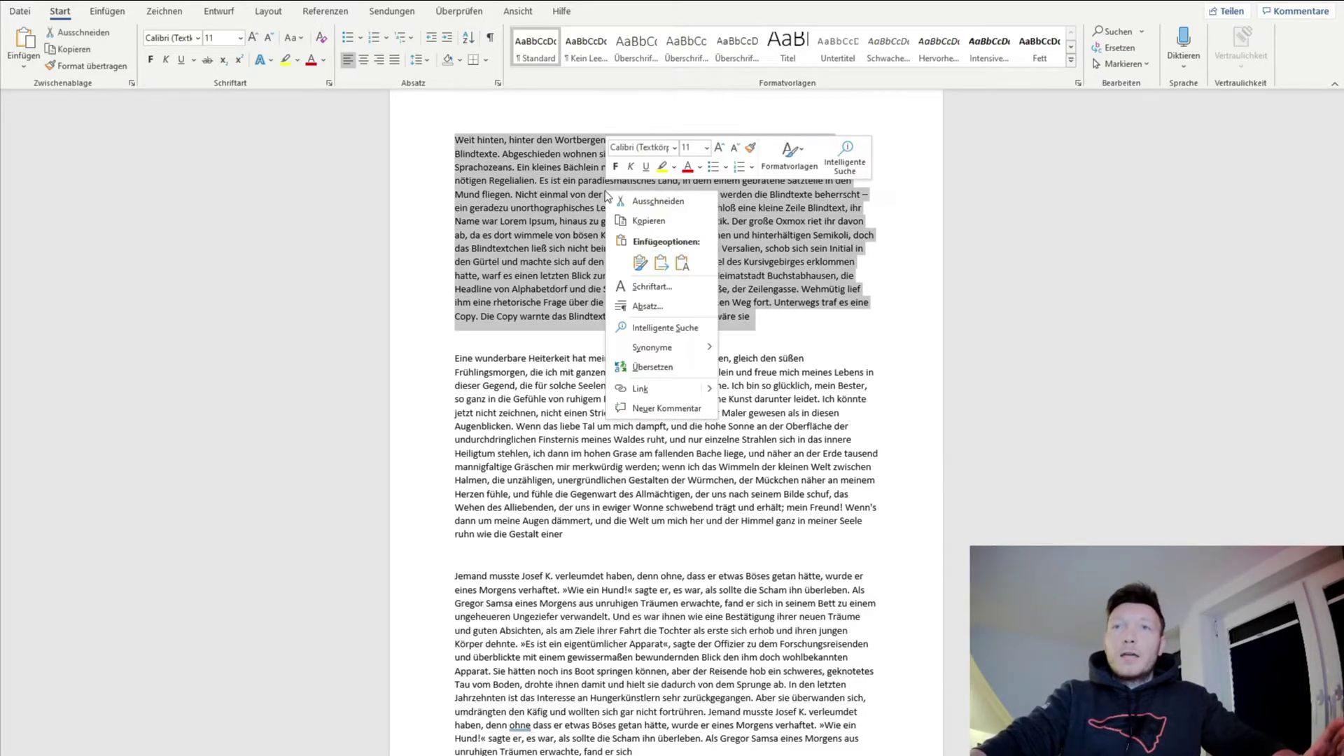
pyautogui.click(657, 367)
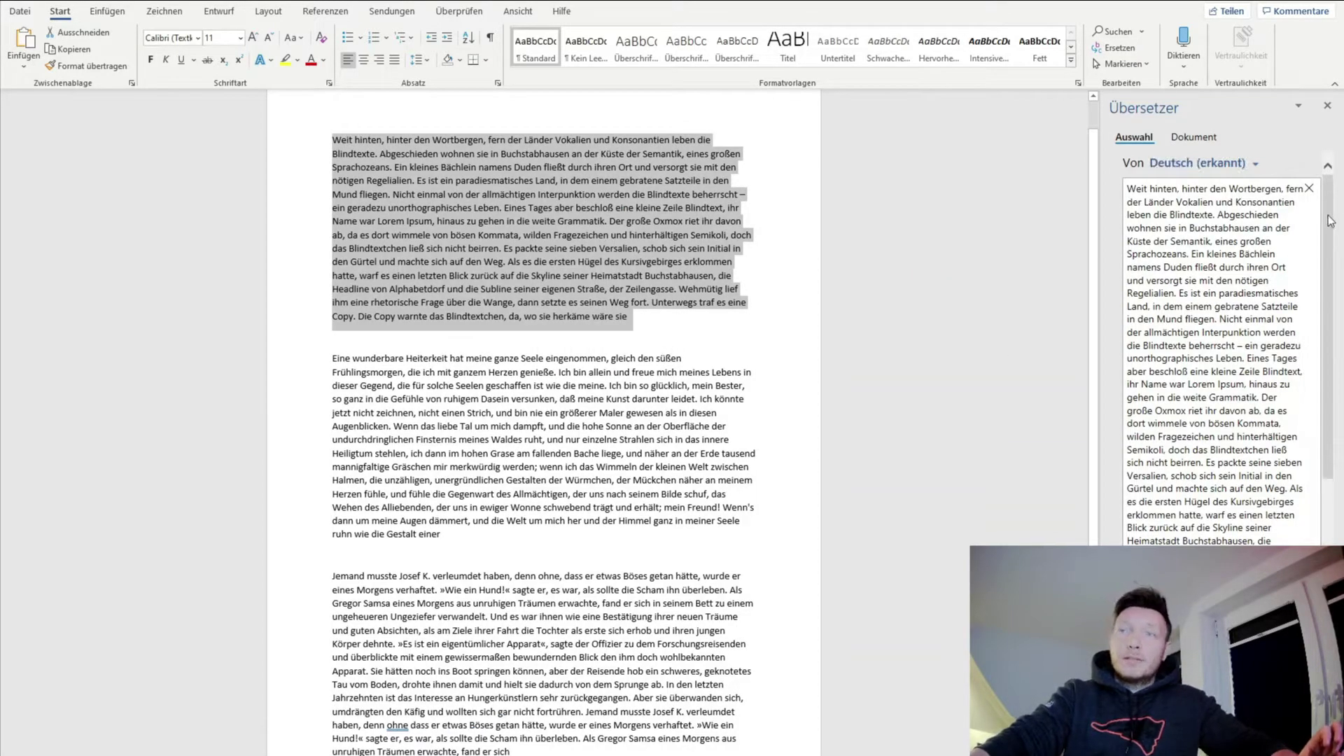
pyautogui.moveTo(1331, 222); pyautogui.dragTo(1331, 448)
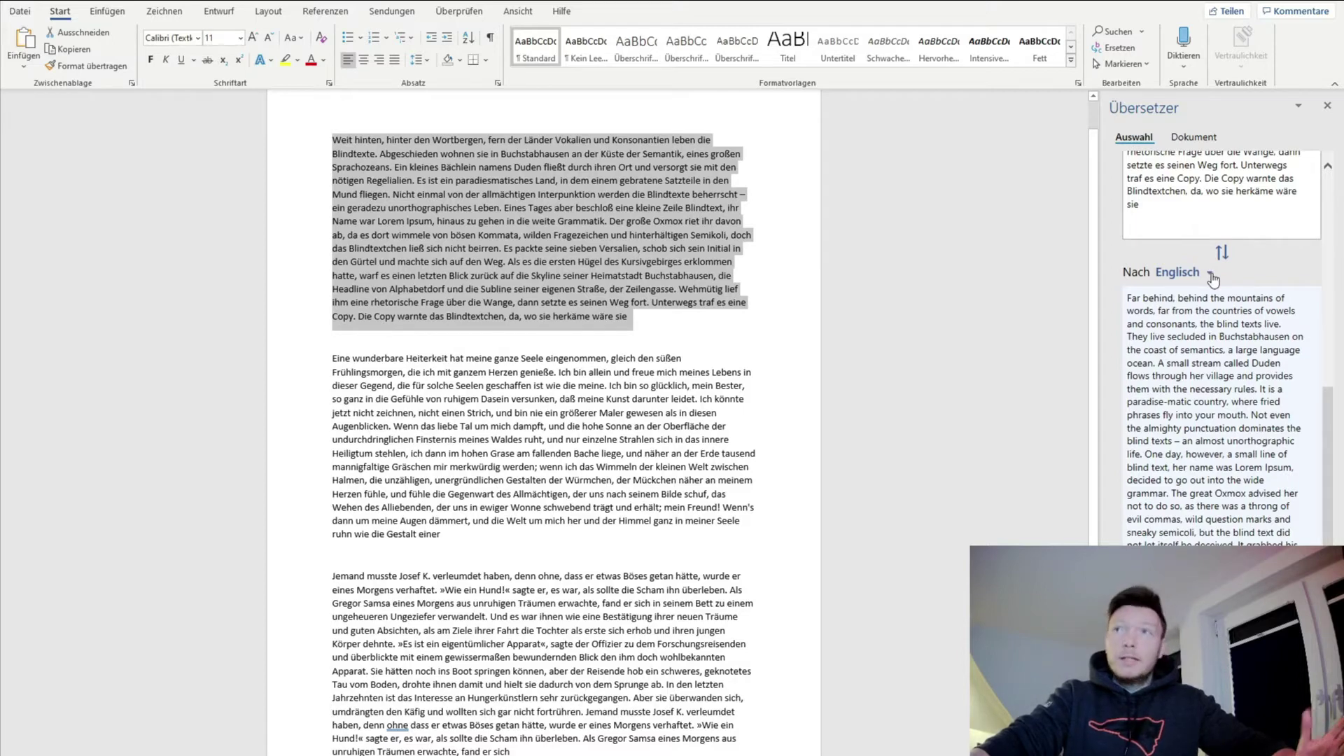
pyautogui.click(1211, 275)
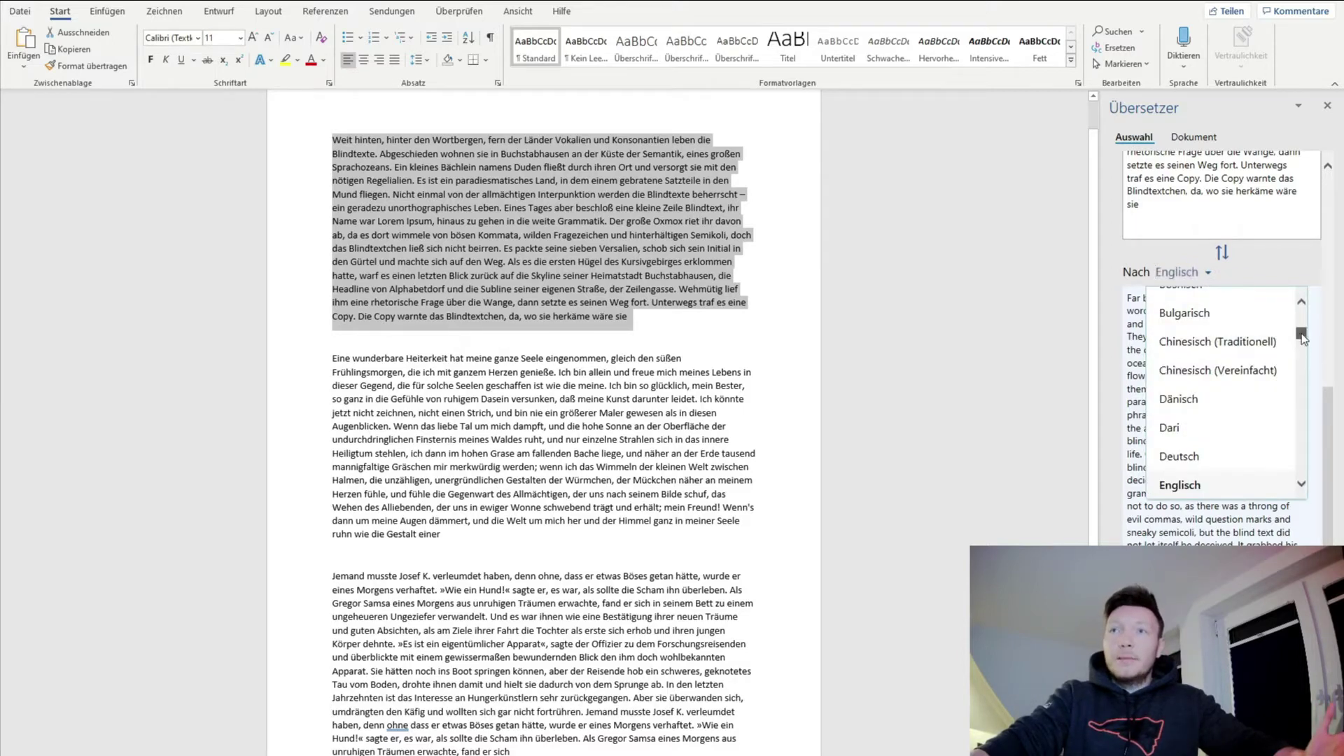
pyautogui.moveTo(1301, 333); pyautogui.dragTo(1303, 354)
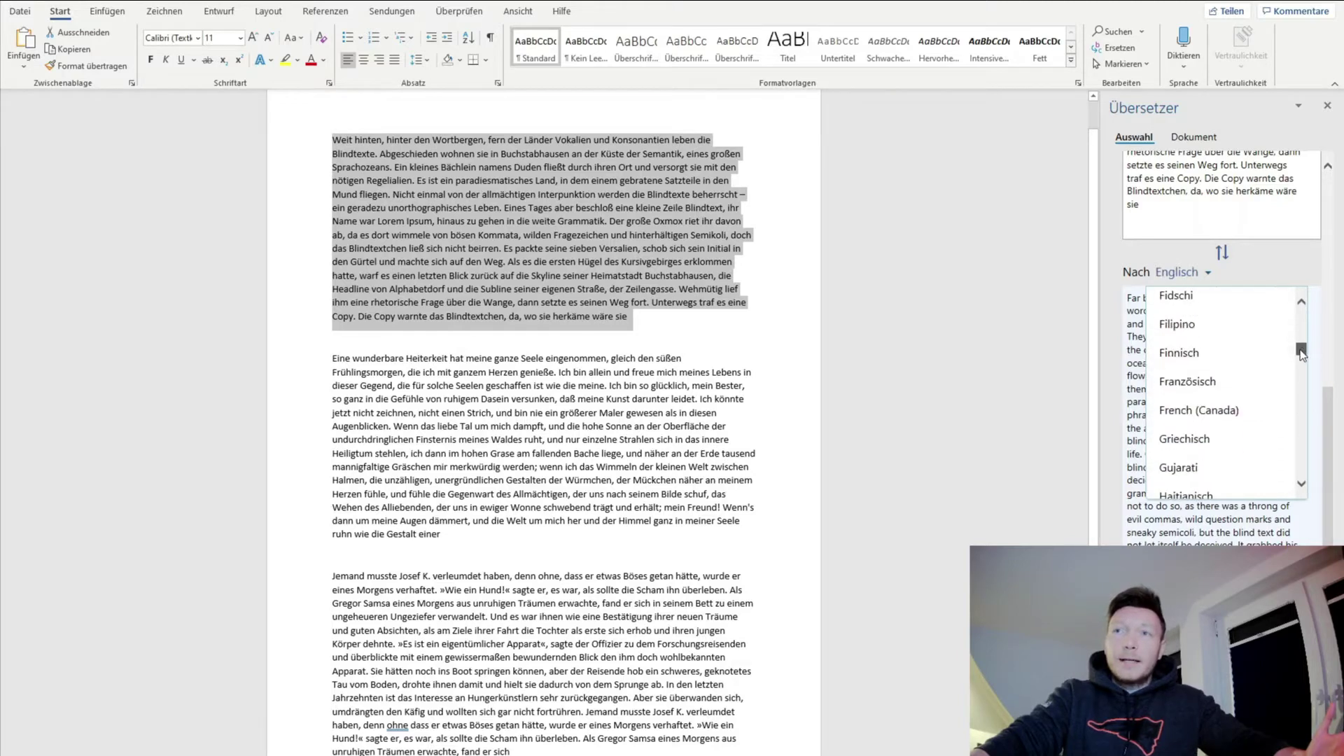
pyautogui.click(1092, 351)
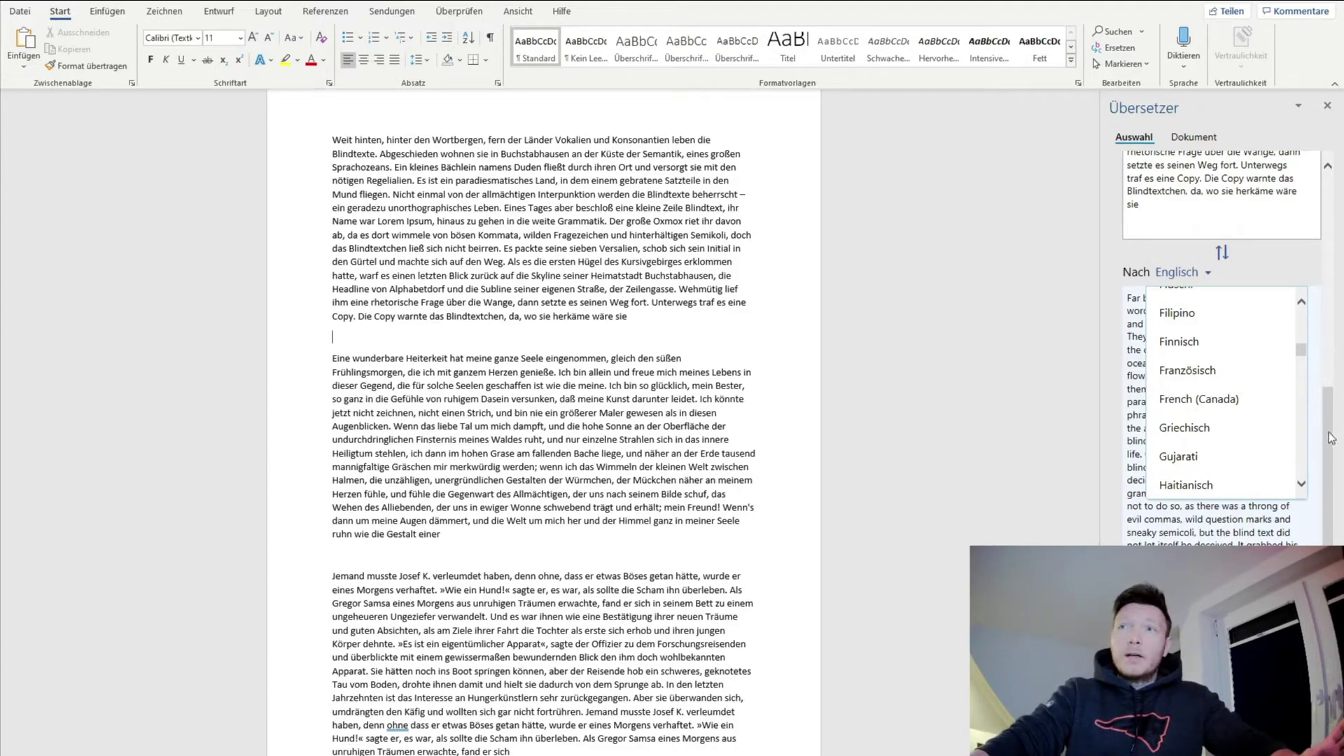
pyautogui.scroll(-1, 1330, 438)
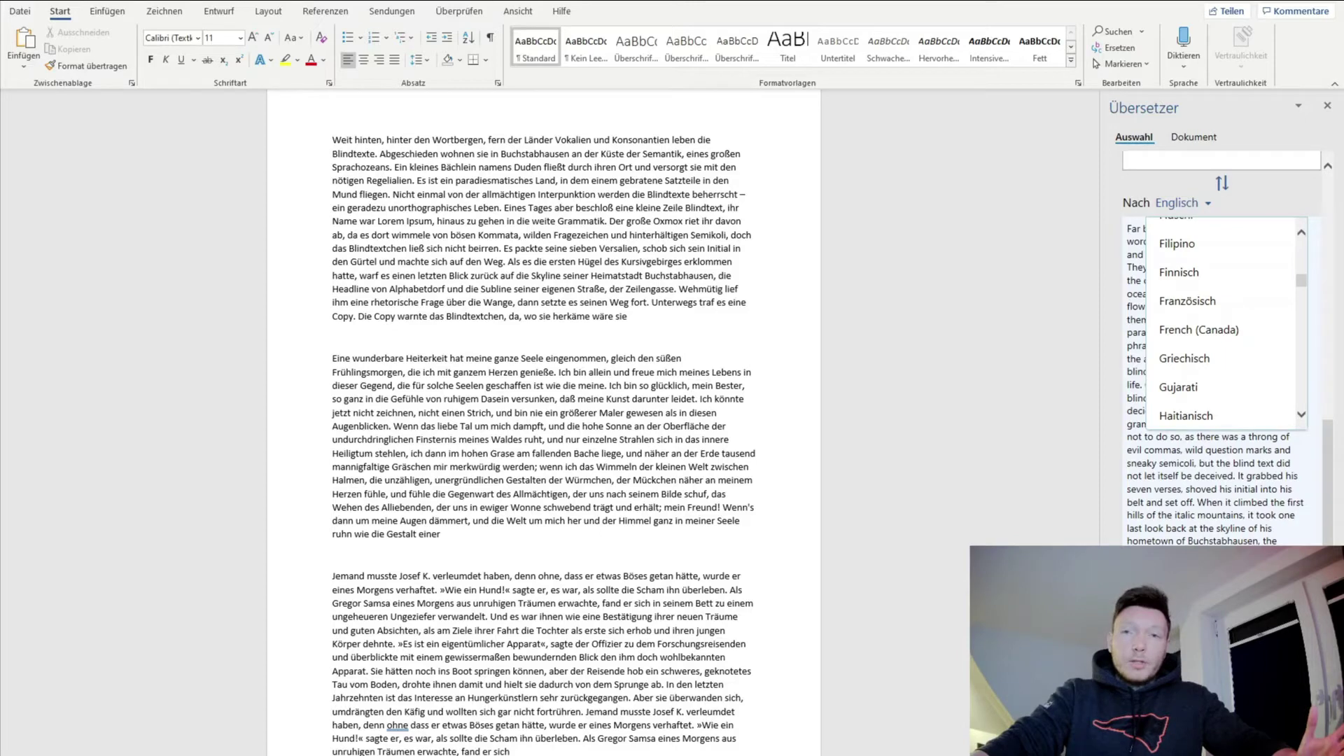
pyautogui.click(1292, 560)
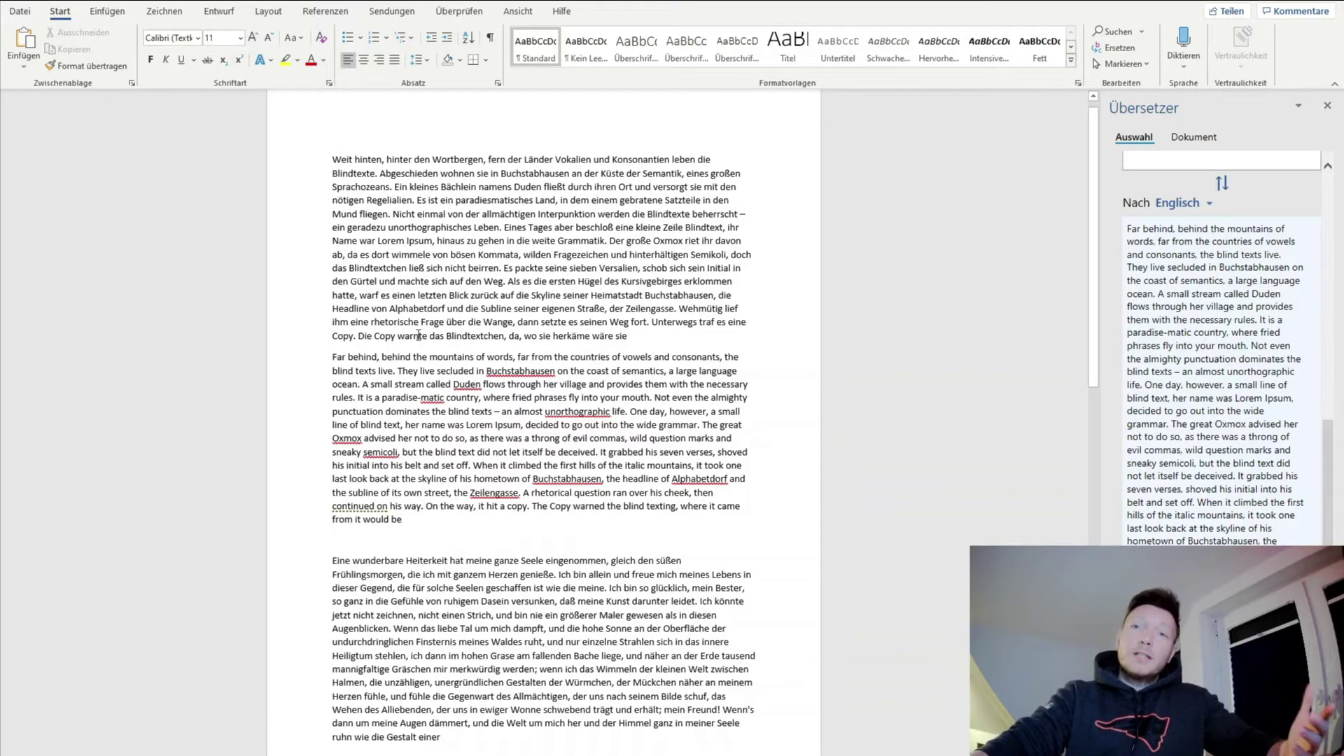
pyautogui.moveTo(404, 521)
pyautogui.mouseDown()
pyautogui.moveTo(643, 336)
pyautogui.moveTo(313, 166)
pyautogui.mouseUp()
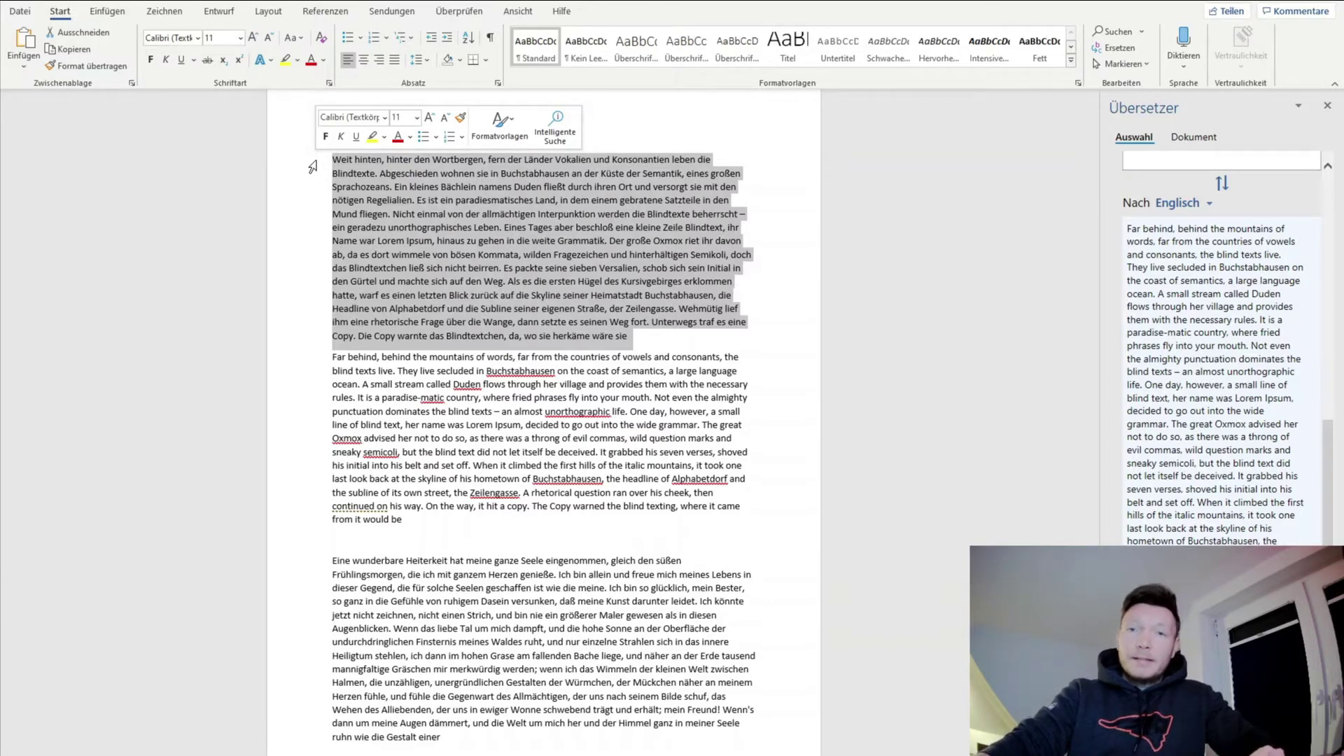
pyautogui.hotkey('ctrl', 'z')
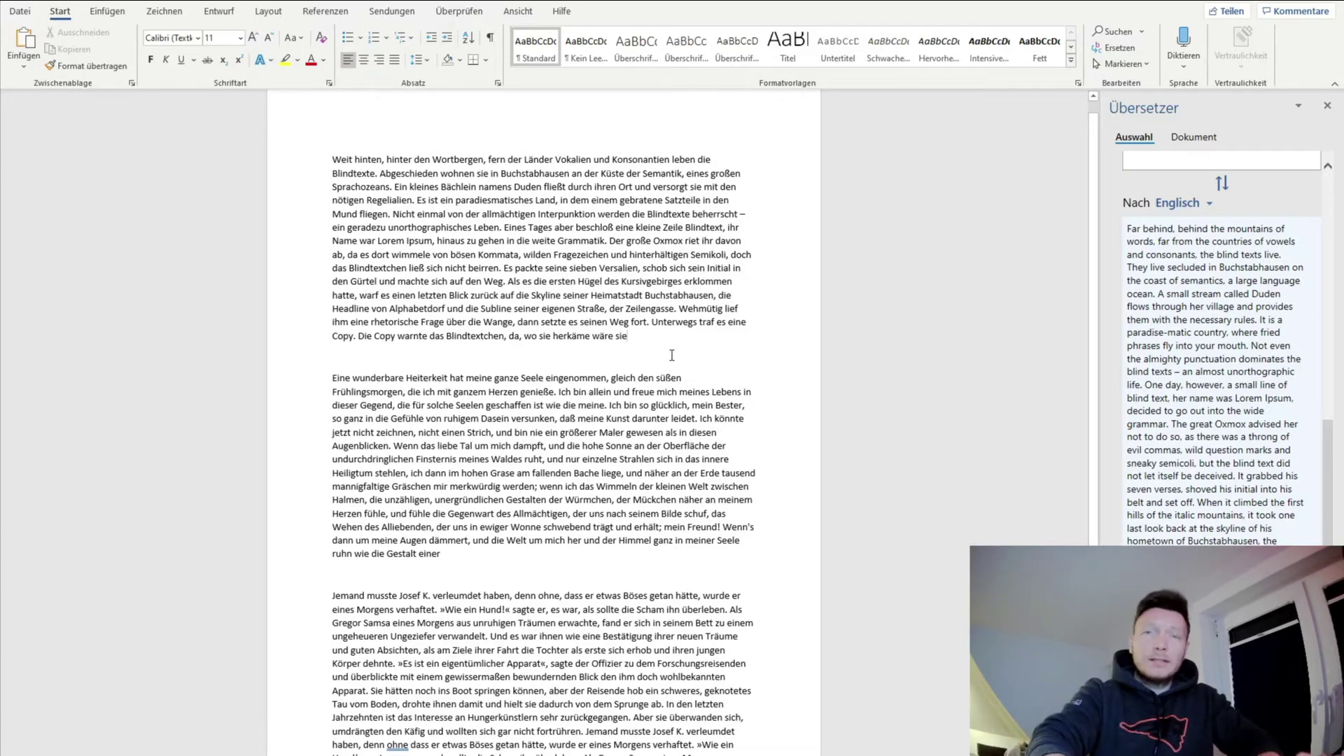
# - Insert a dark coffee-cup photo from the online 'Kaffee' pictures on a new line below the first paragraph
pyautogui.press('Return')
pyautogui.click(107, 11)
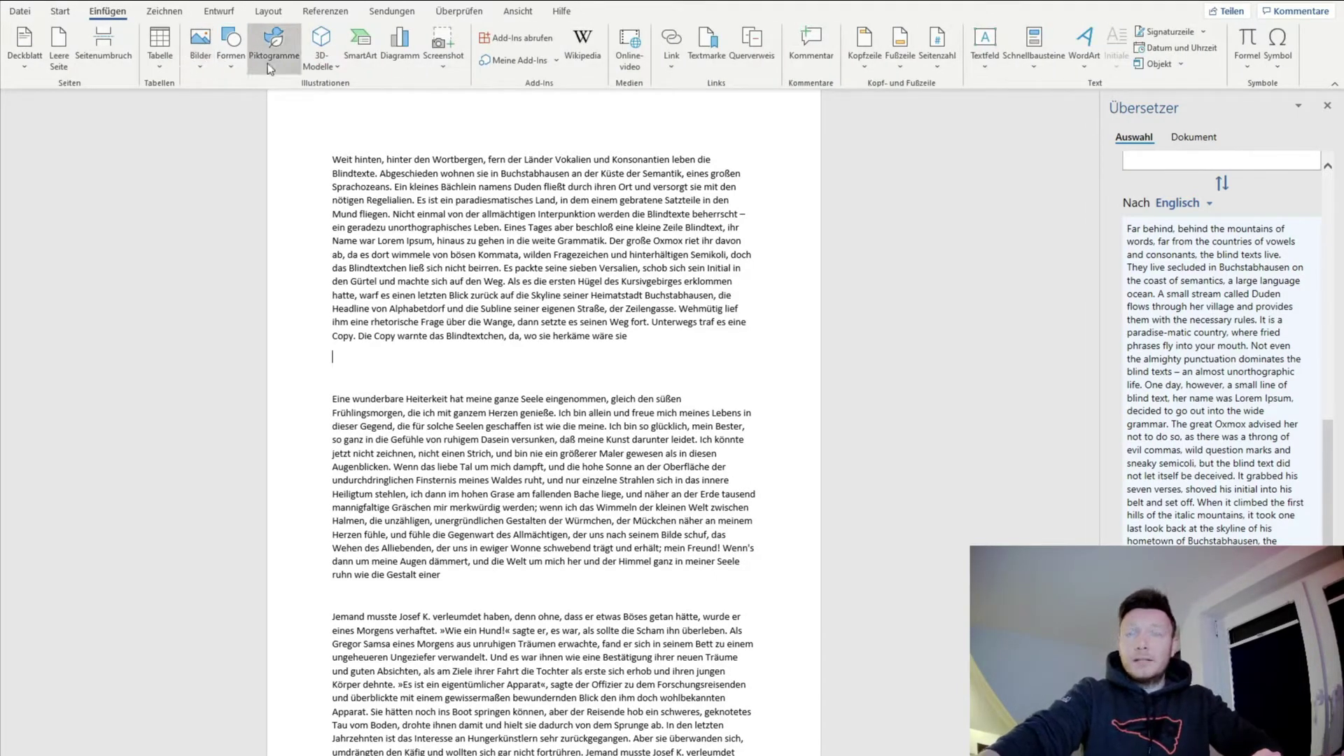
pyautogui.click(207, 65)
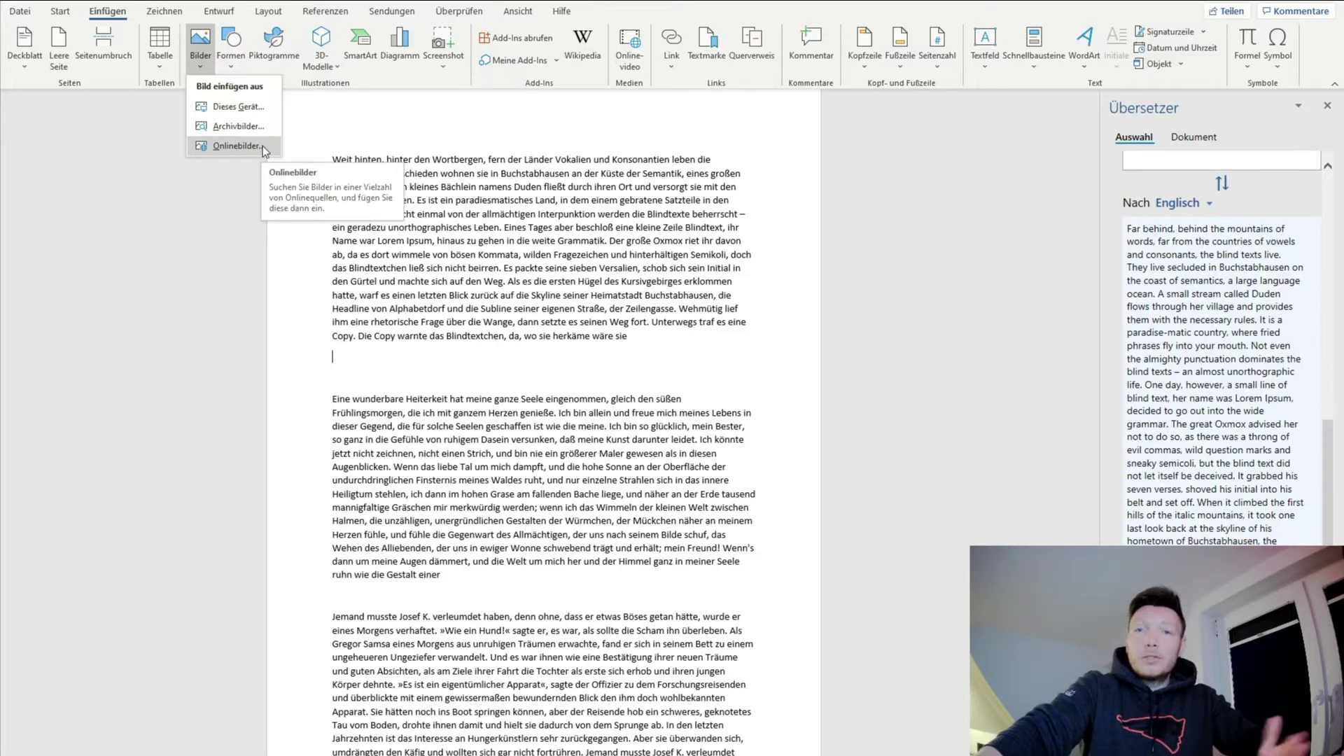
pyautogui.click(263, 146)
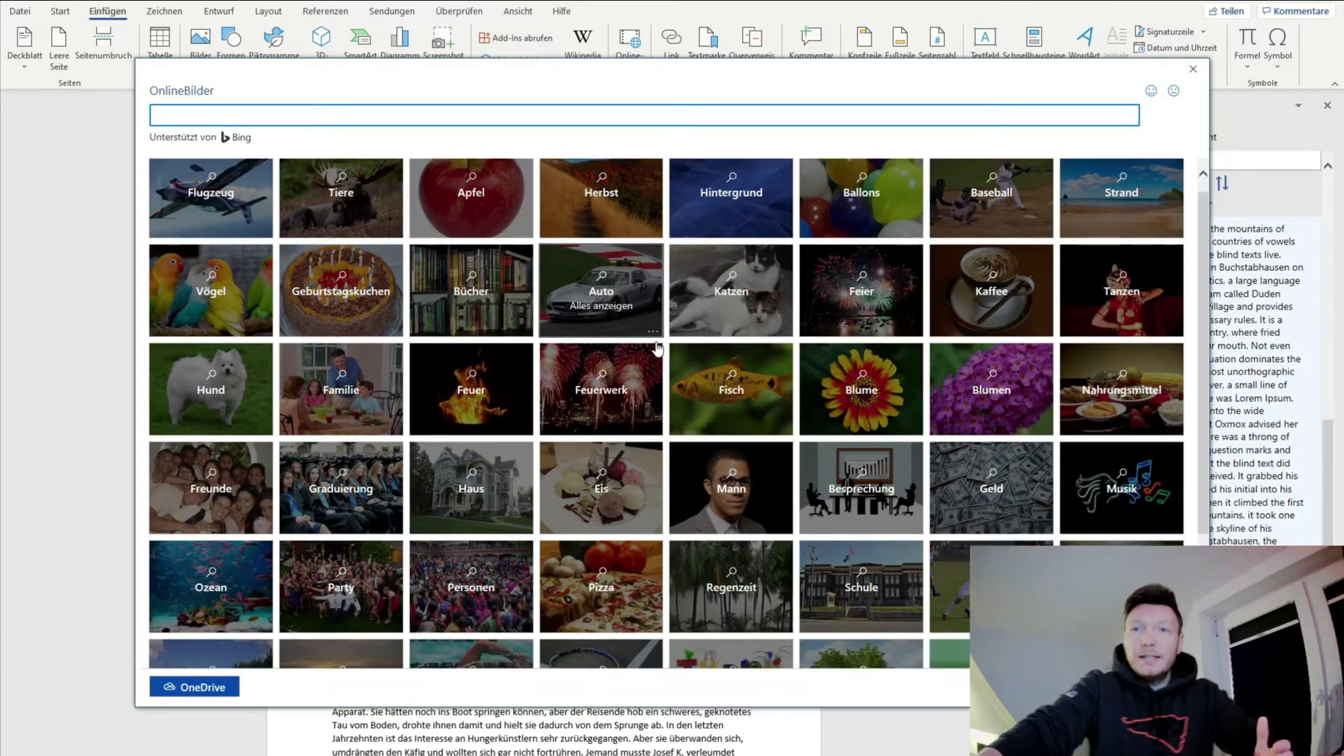
pyautogui.scroll(-2, 658, 351)
pyautogui.scroll(3, 658, 351)
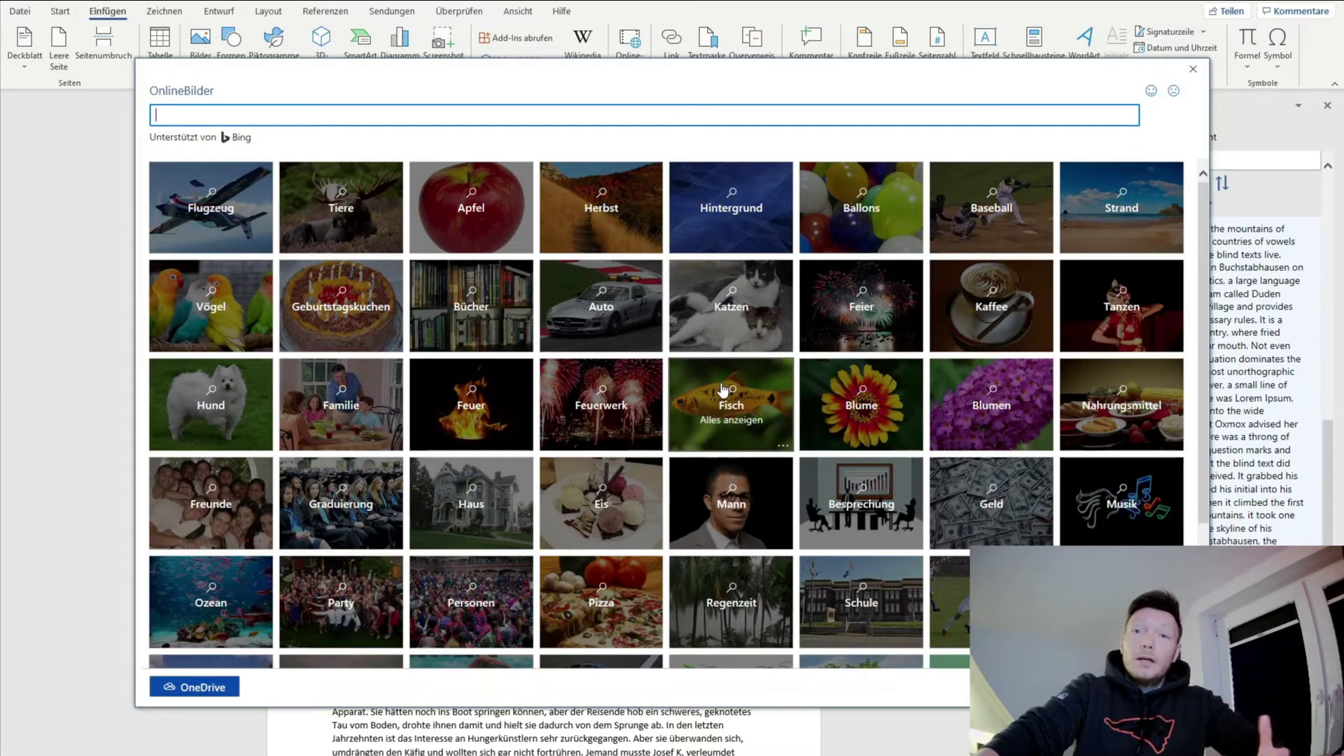
pyautogui.scroll(-2, 723, 390)
pyautogui.scroll(2, 841, 350)
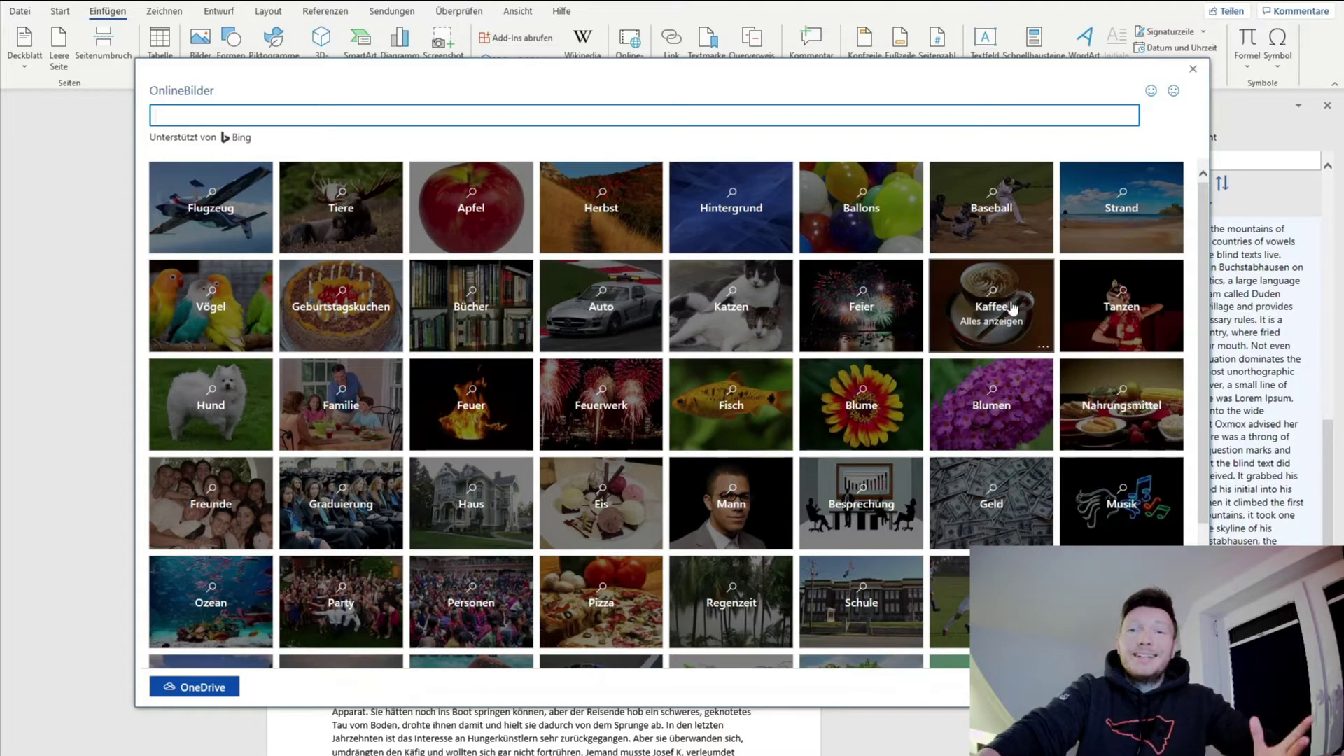
pyautogui.click(1009, 315)
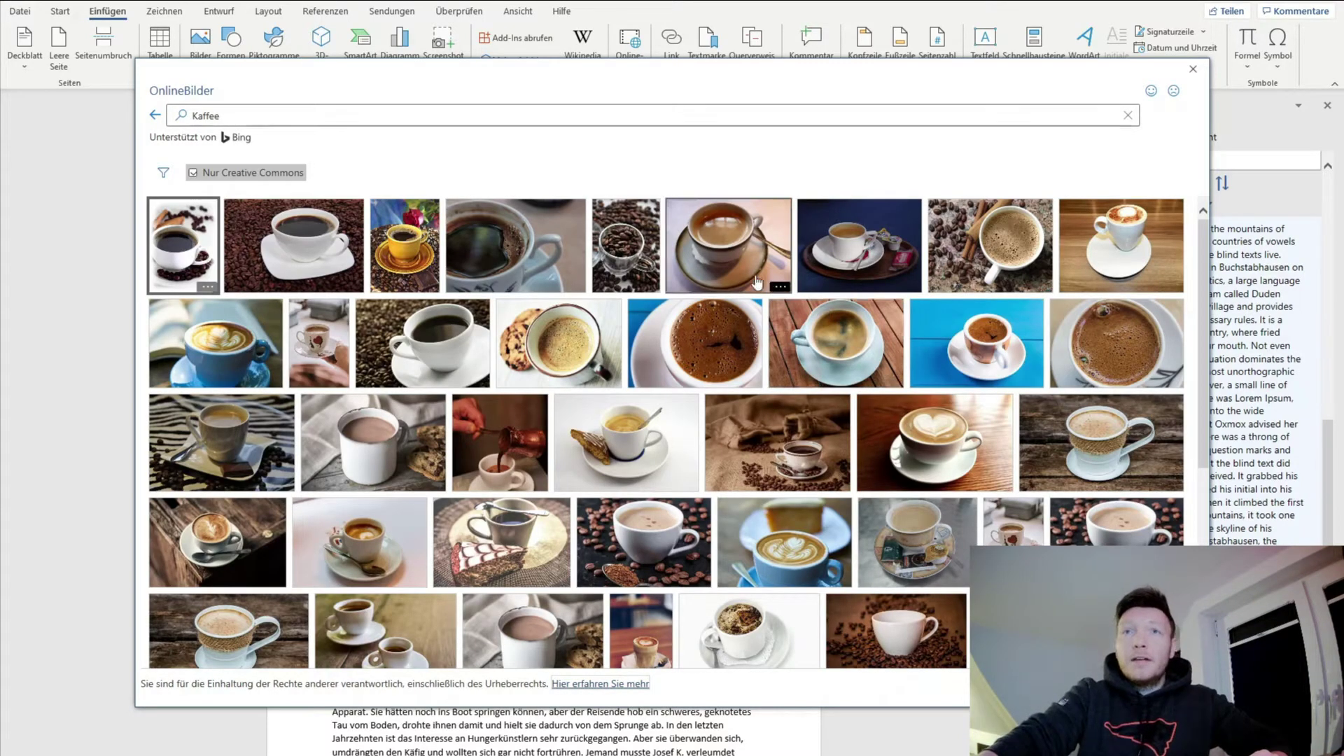
pyautogui.click(536, 256)
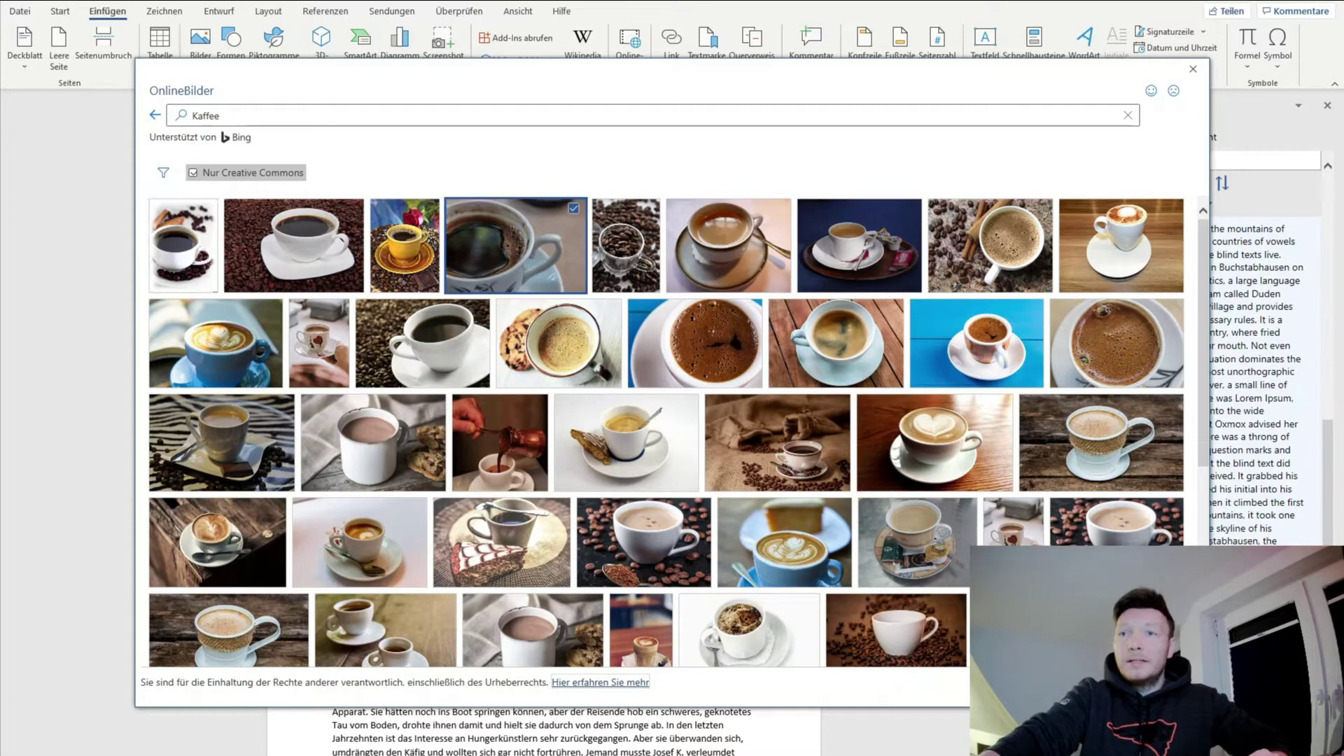
pyautogui.click(1103, 683)
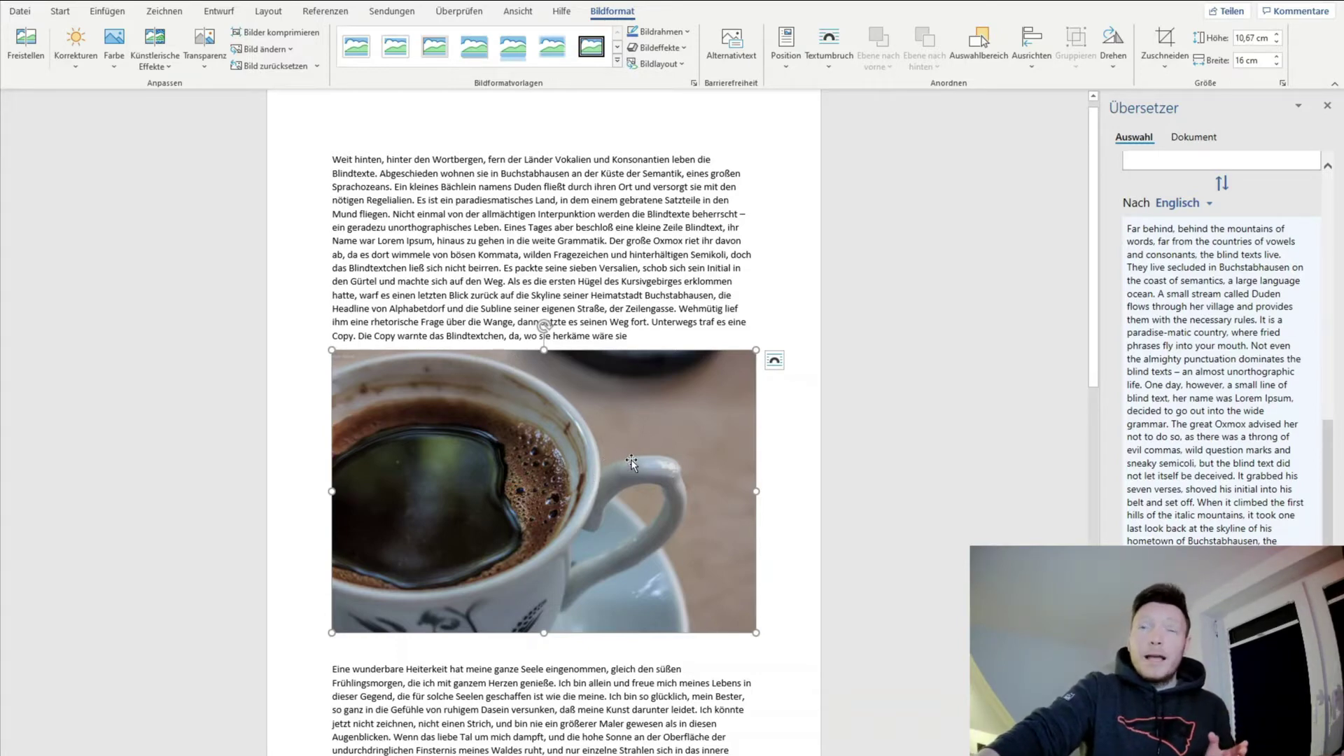
# - Caption the coffee photo 'Abbildung 1' below it, then start a new empty paragraph
pyautogui.click(775, 361)
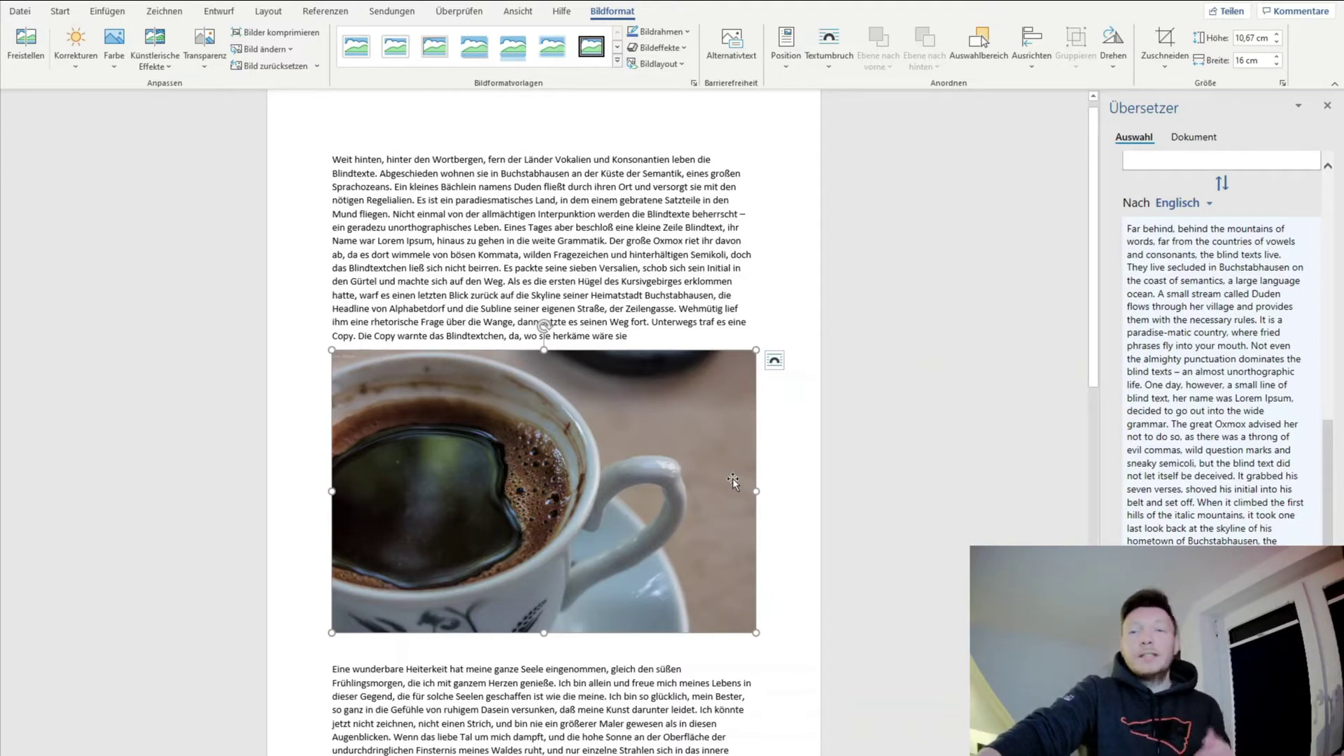
pyautogui.rightClick(733, 481)
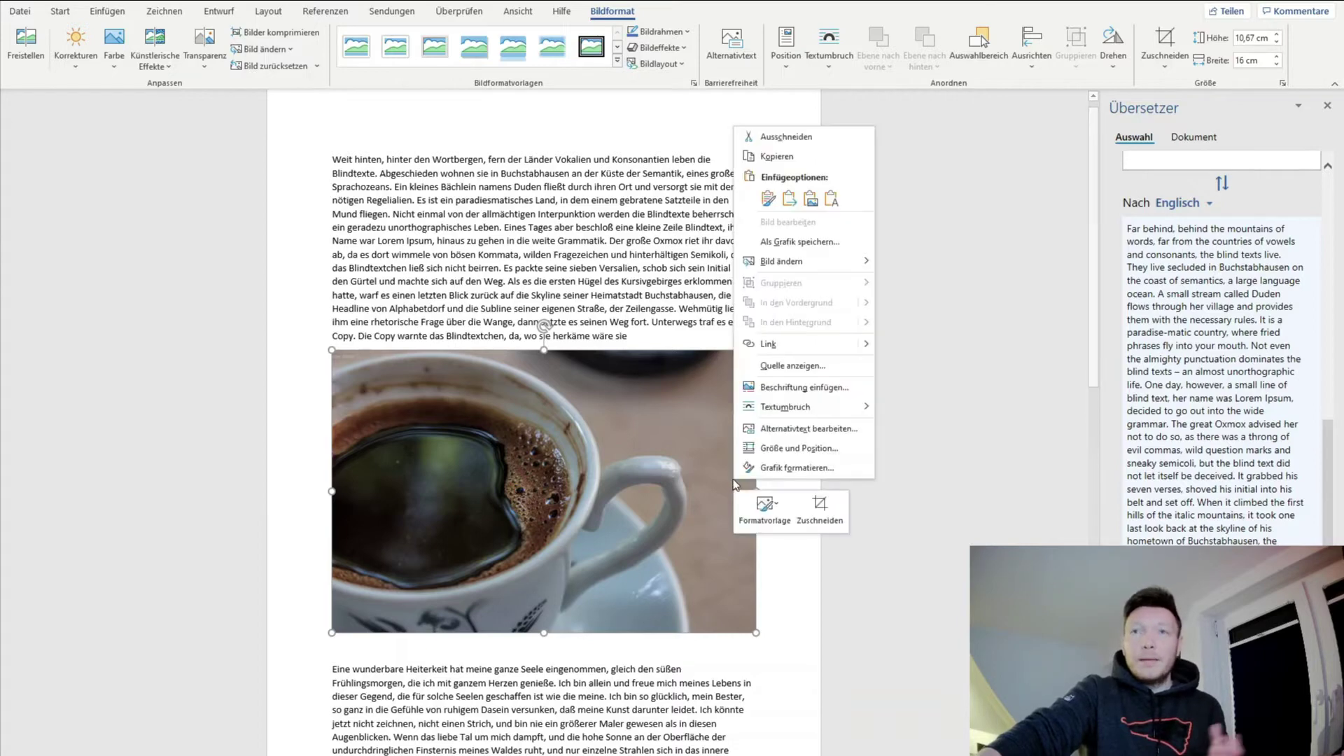
pyautogui.click(827, 389)
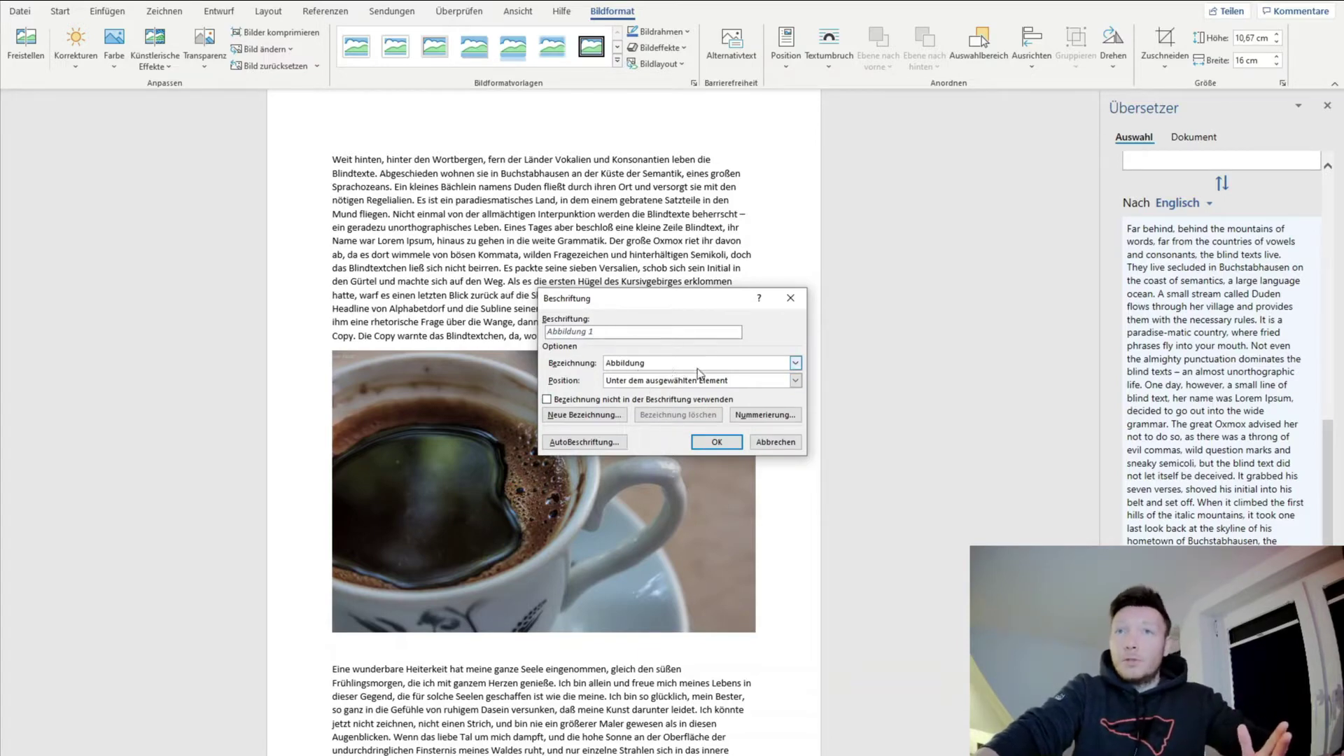
pyautogui.click(795, 362)
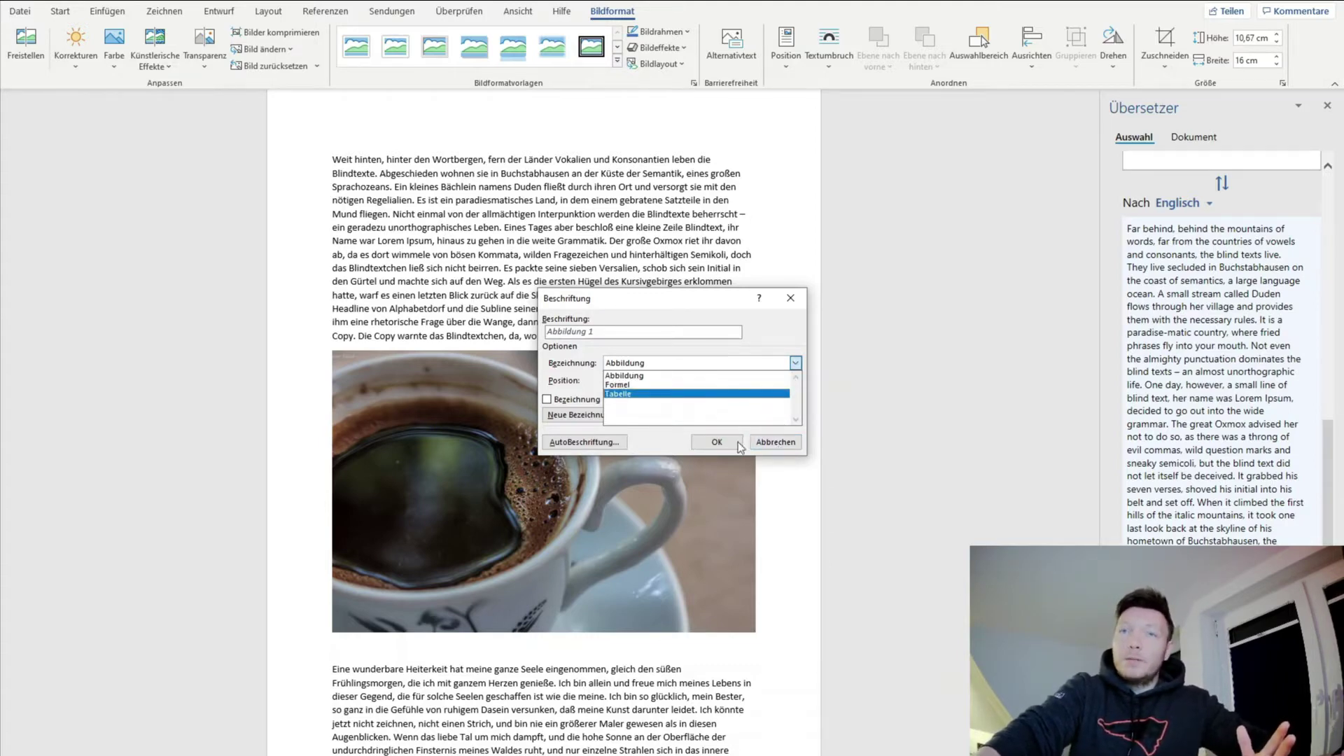
pyautogui.click(776, 375)
pyautogui.click(796, 381)
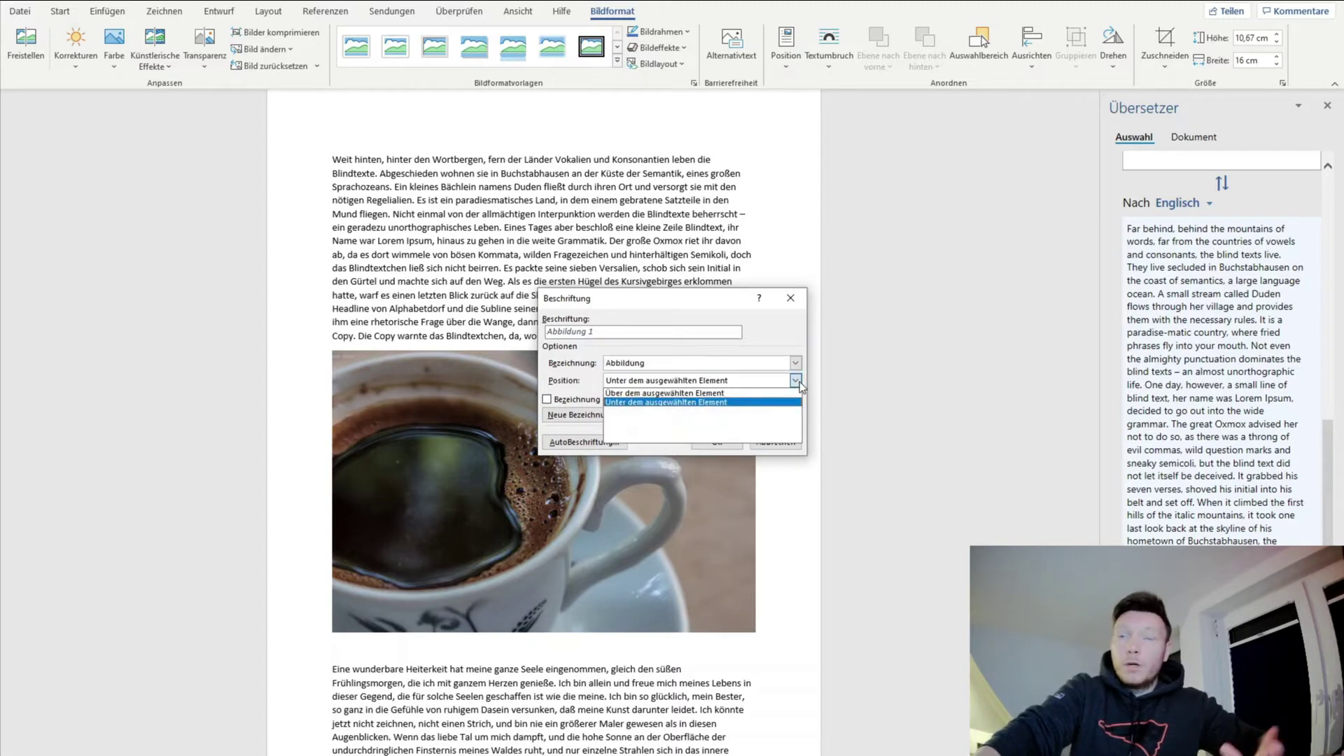
pyautogui.click(796, 381)
pyautogui.click(719, 444)
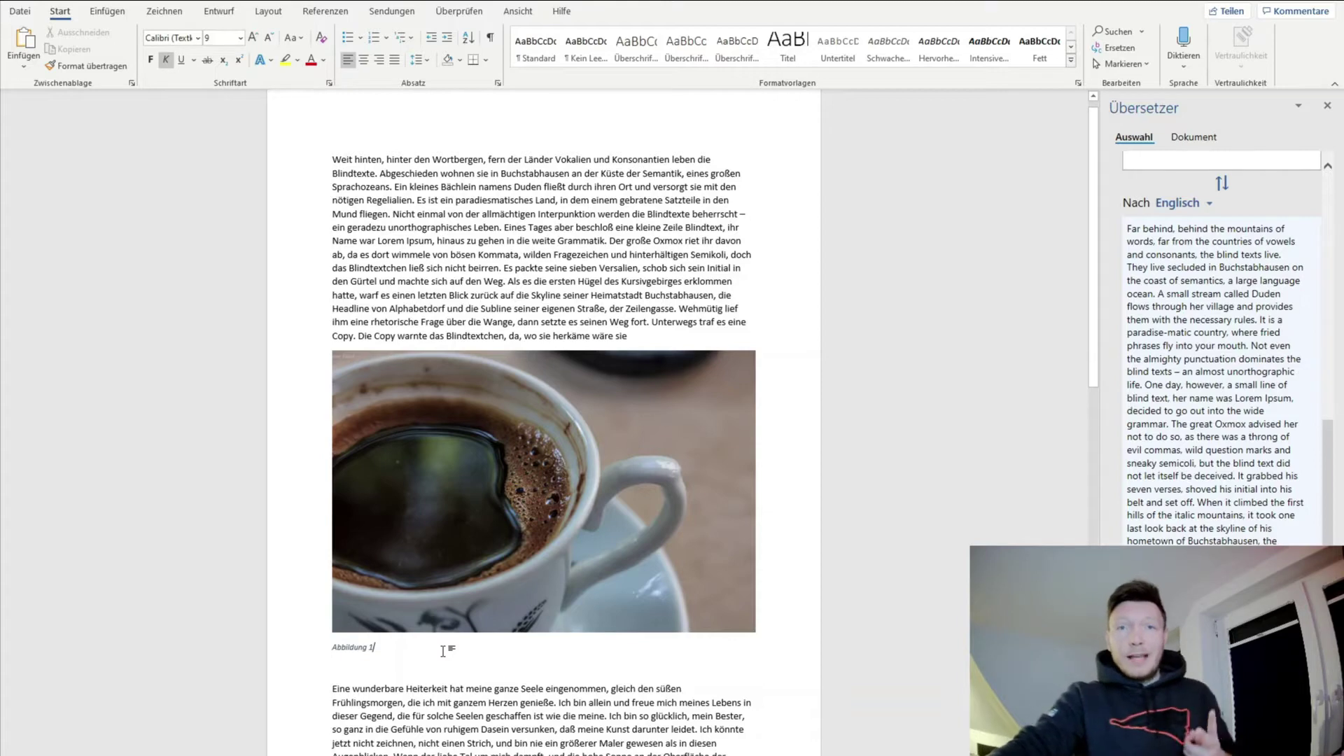
pyautogui.press('Return')
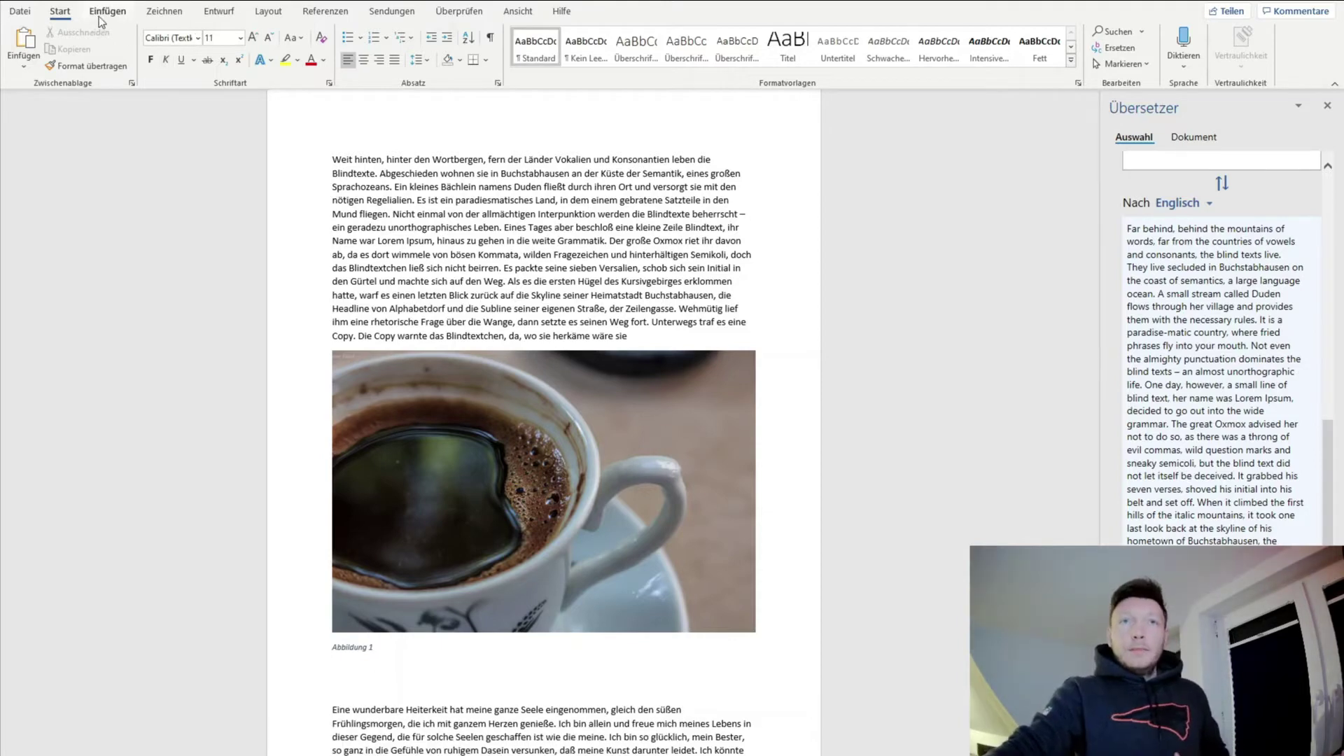
# - Insert the black globe icon from the Ort category of Piktogramme
pyautogui.click(101, 13)
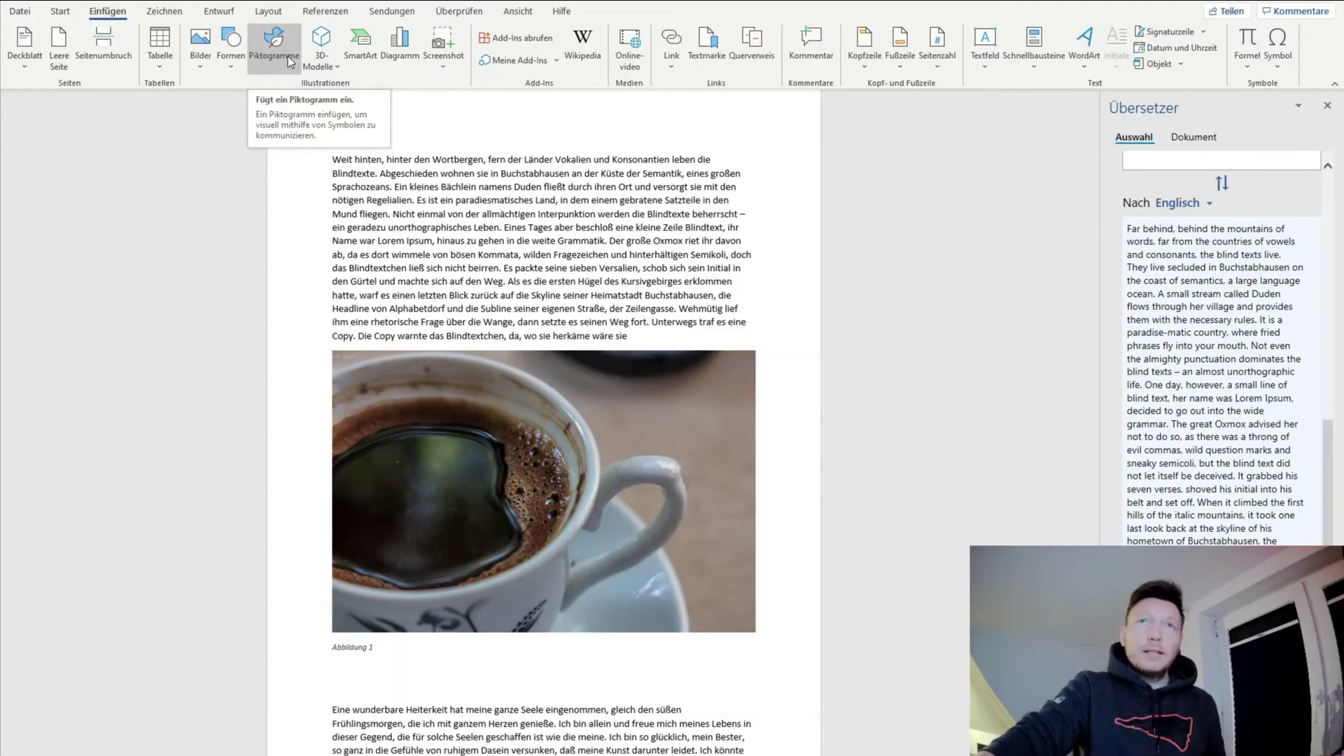
pyautogui.click(287, 56)
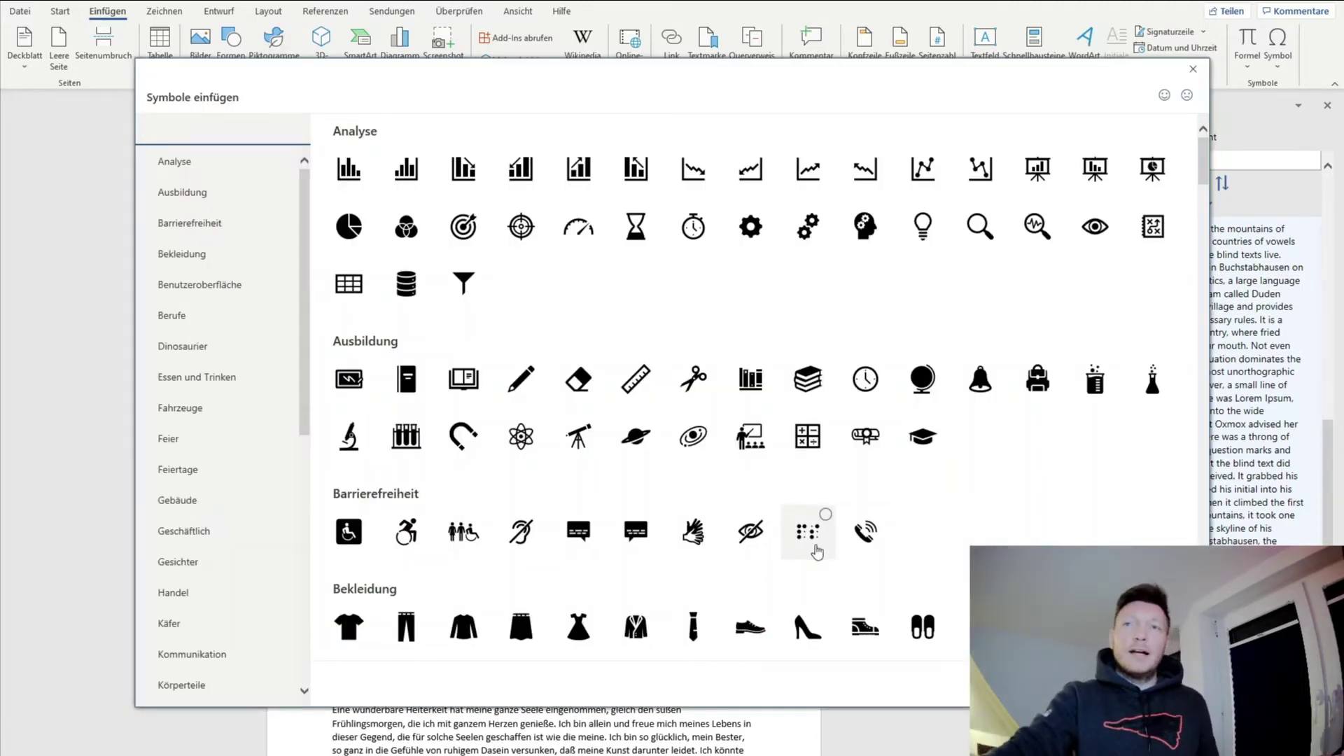
pyautogui.scroll(-1, 812, 491)
pyautogui.scroll(-2, 210, 329)
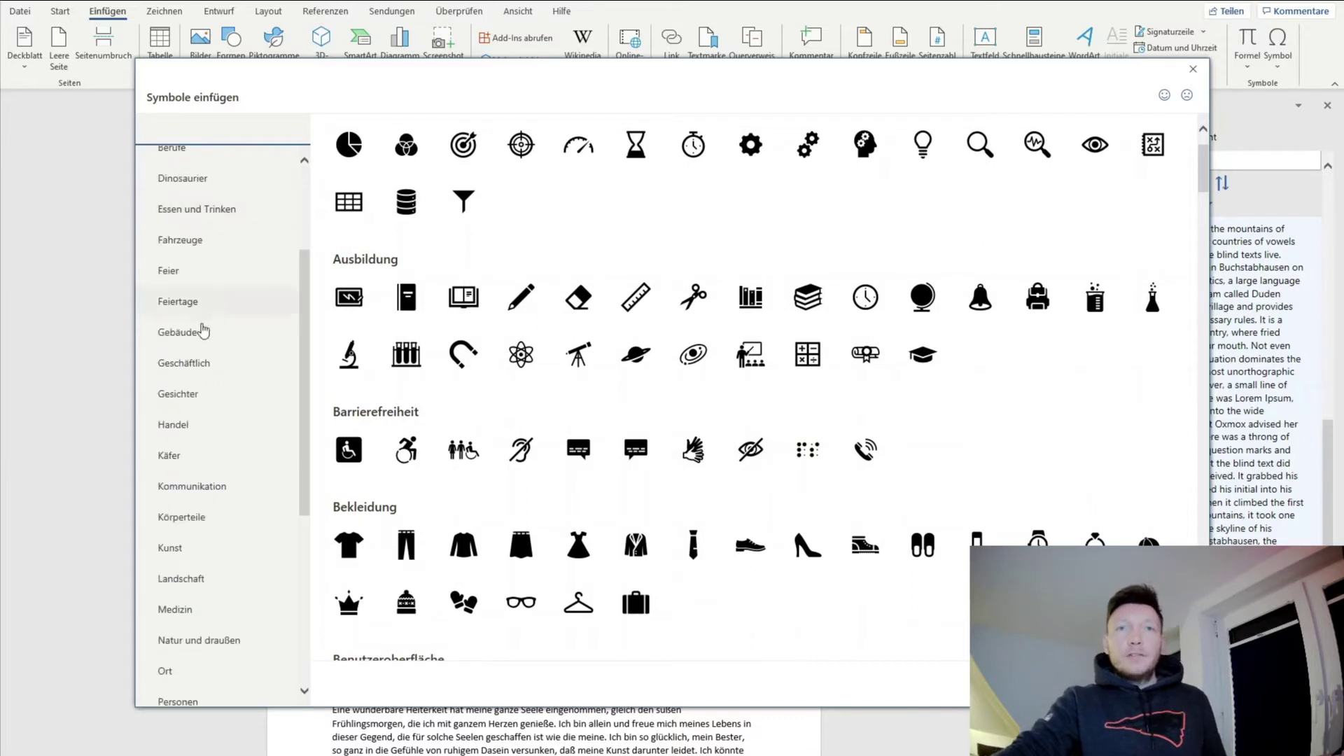
pyautogui.scroll(-2, 219, 456)
pyautogui.click(201, 448)
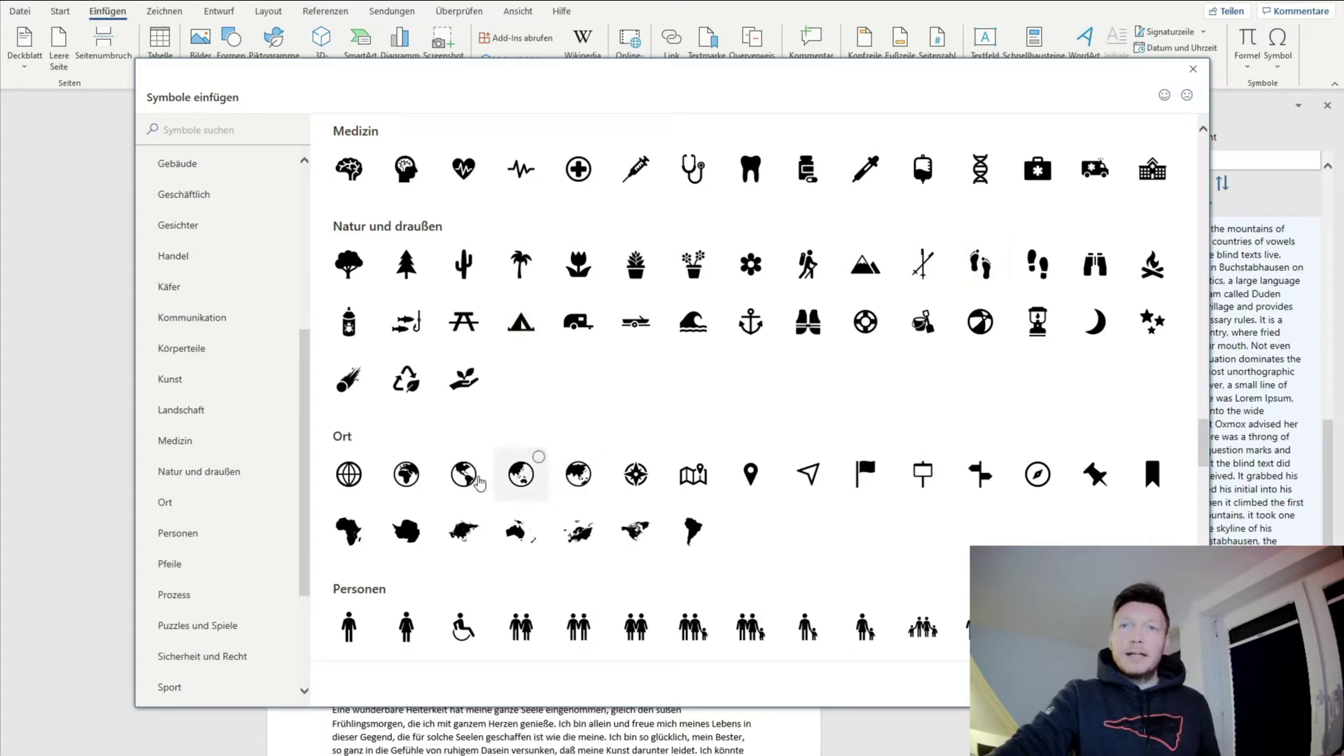
pyautogui.click(456, 483)
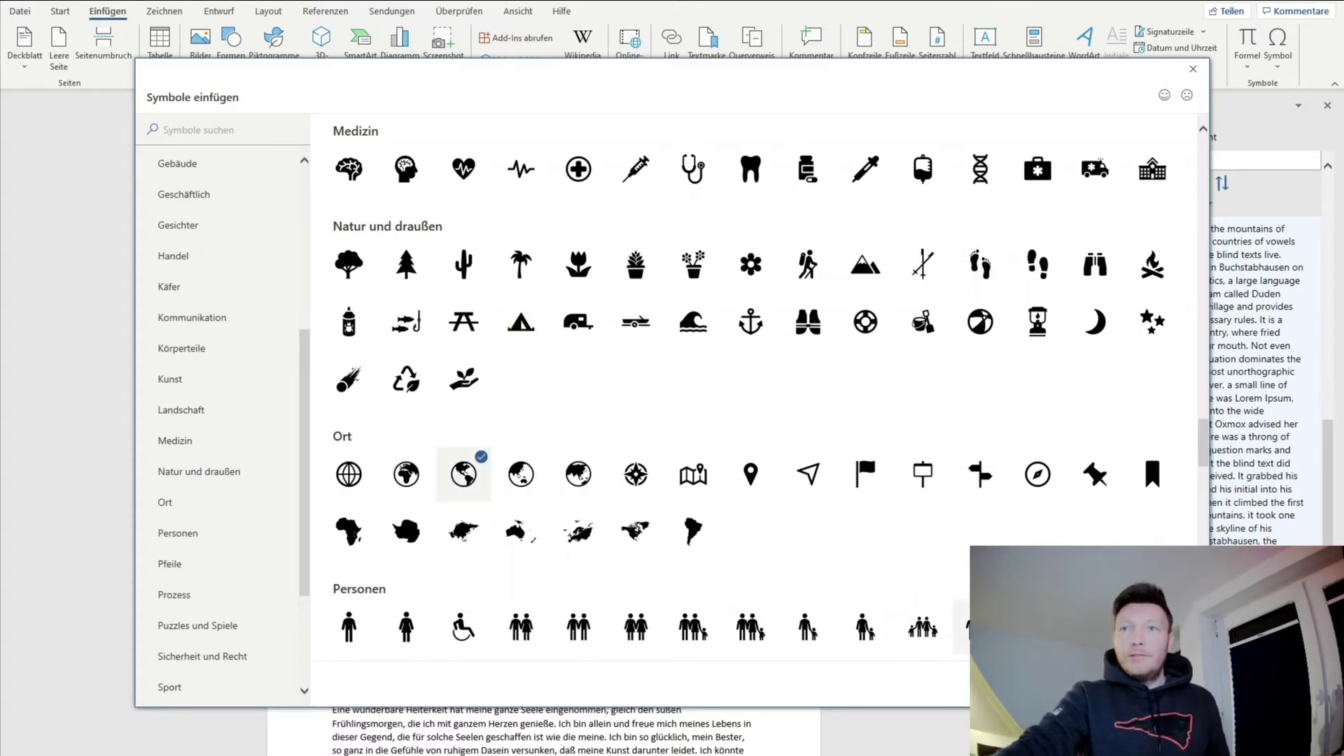
pyautogui.press('Return')
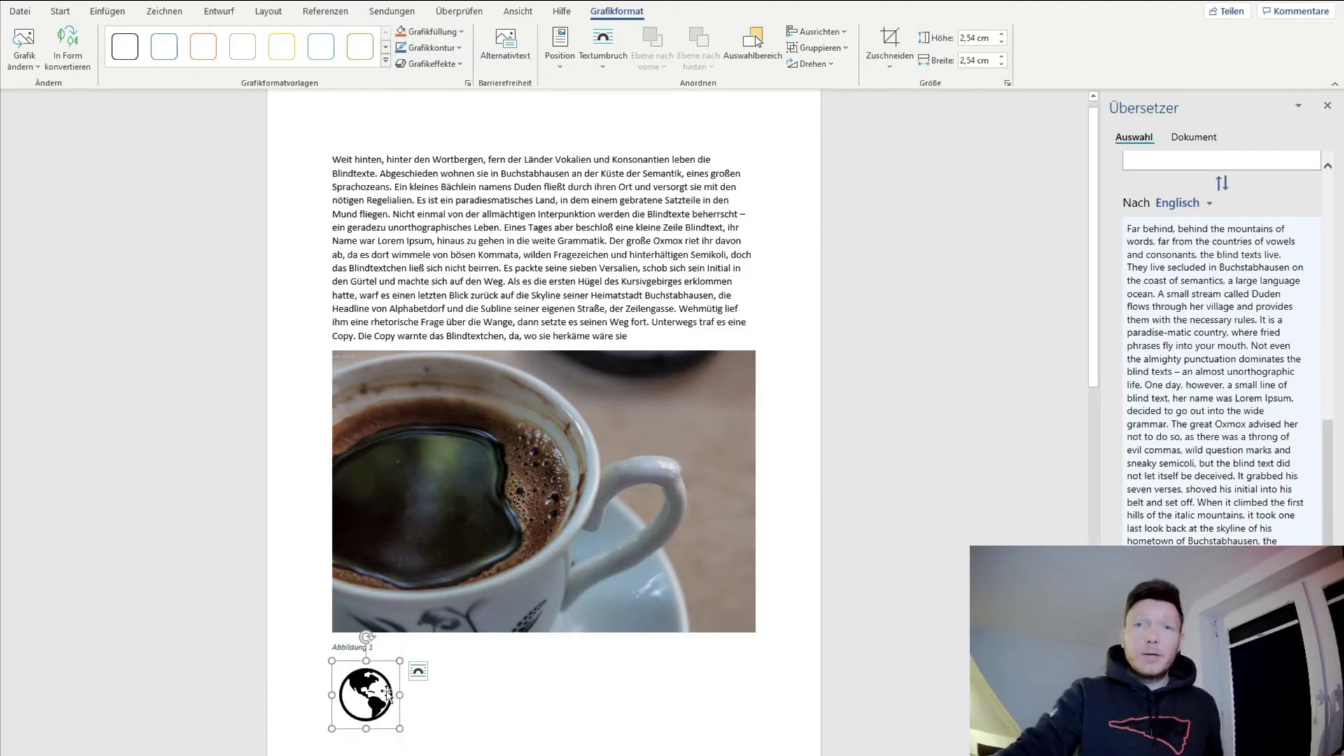
# - Caption the globe icon 'Abbildung 2' and return to the start of the document
pyautogui.rightClick(388, 693)
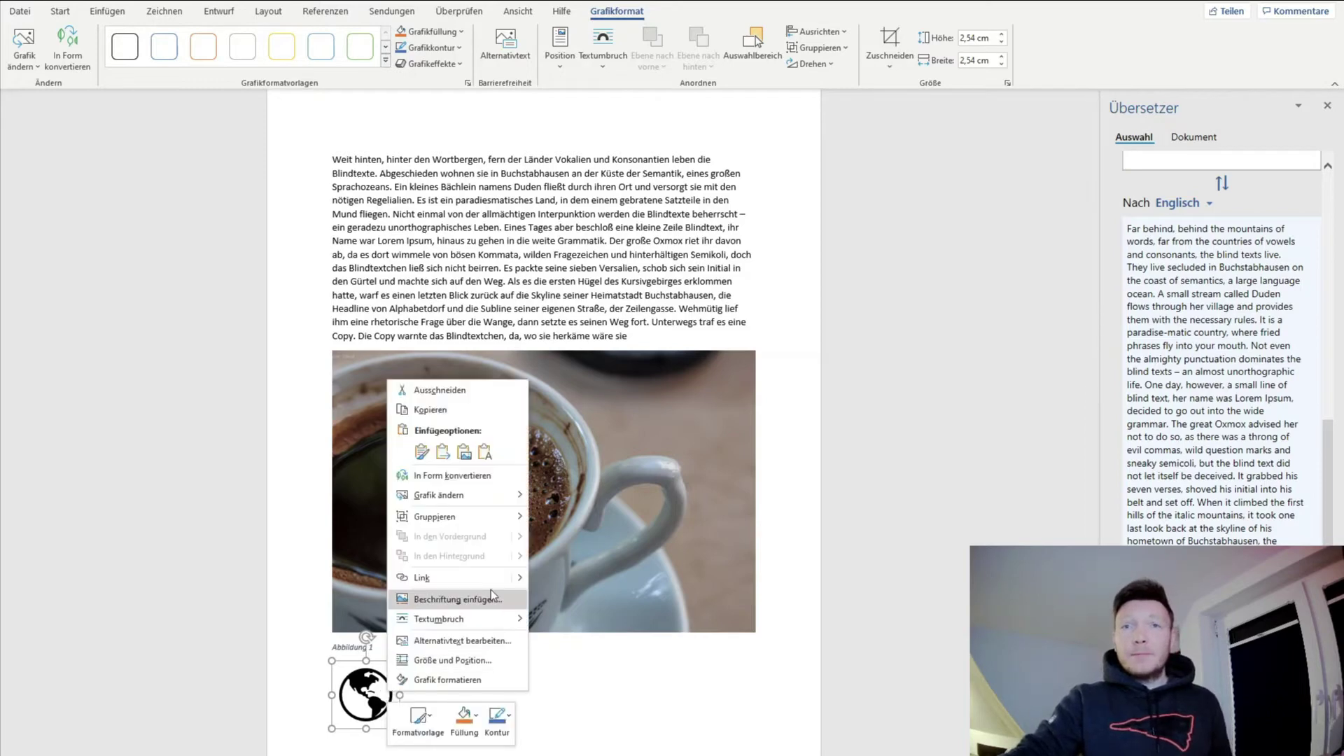
pyautogui.click(490, 597)
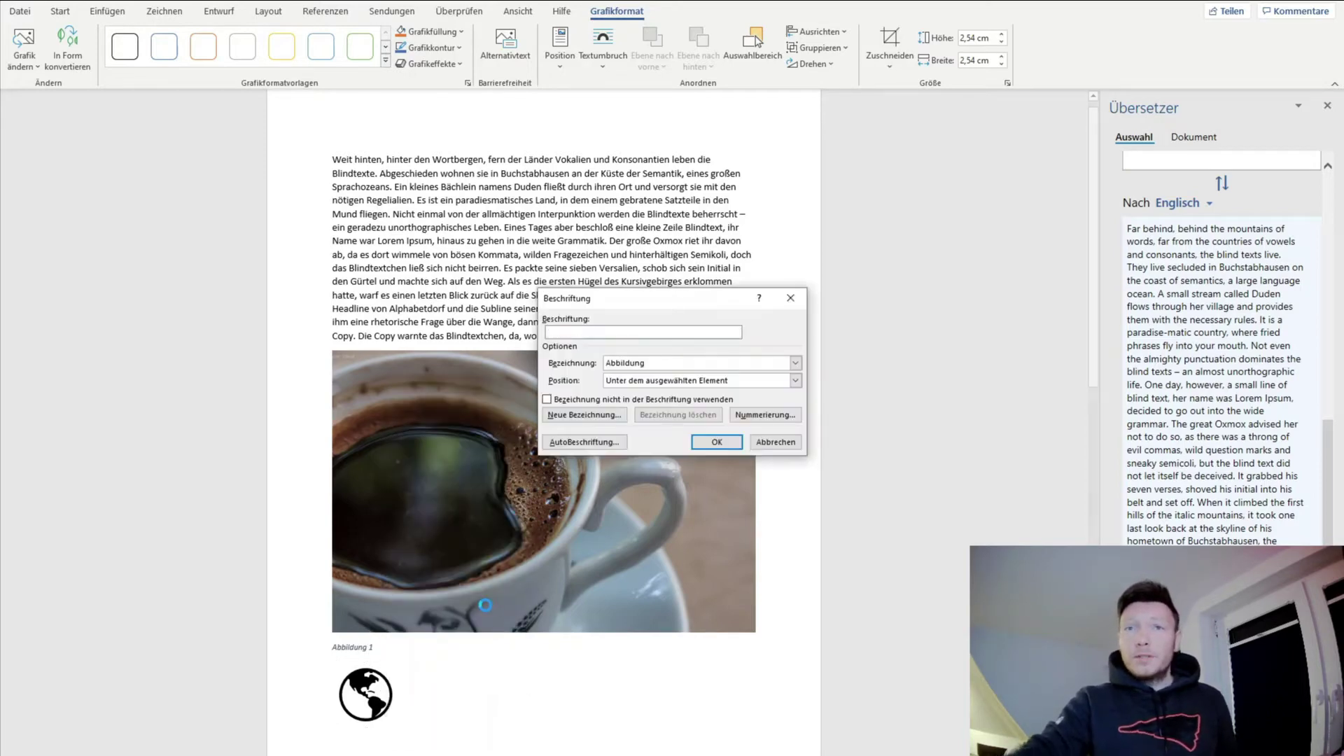
pyautogui.click(725, 444)
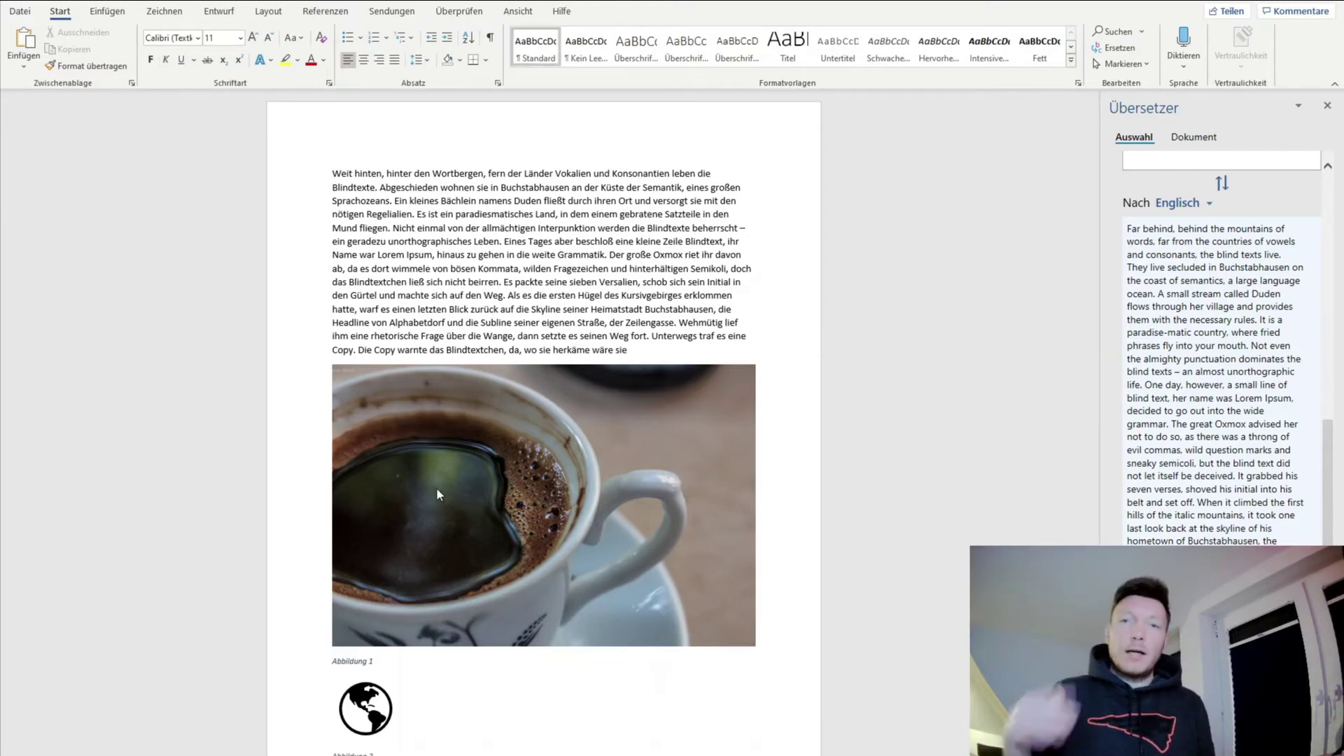
pyautogui.hotkey('ctrl', 'Home')
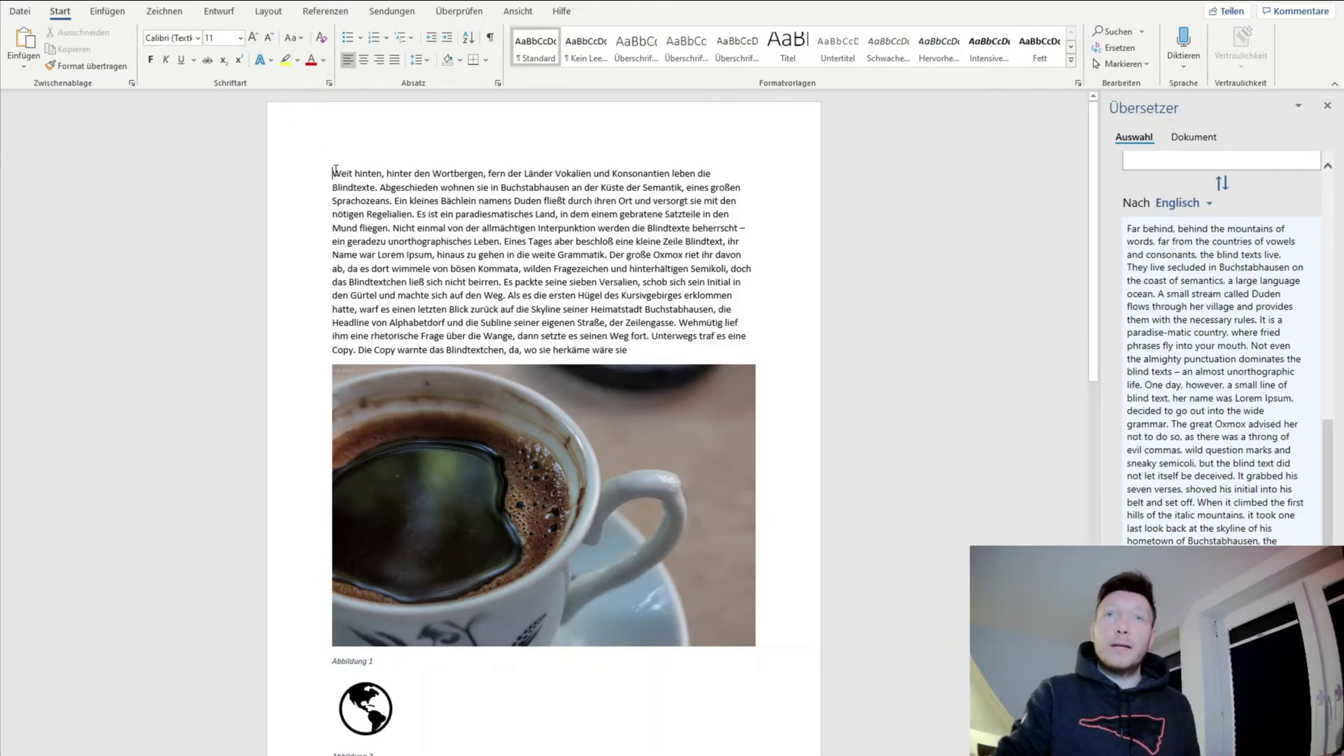
# - Insert an Automatisches Verzeichnis 1 table of contents titled Inhalt at the document top
pyautogui.press('Return')
pyautogui.press('Return')
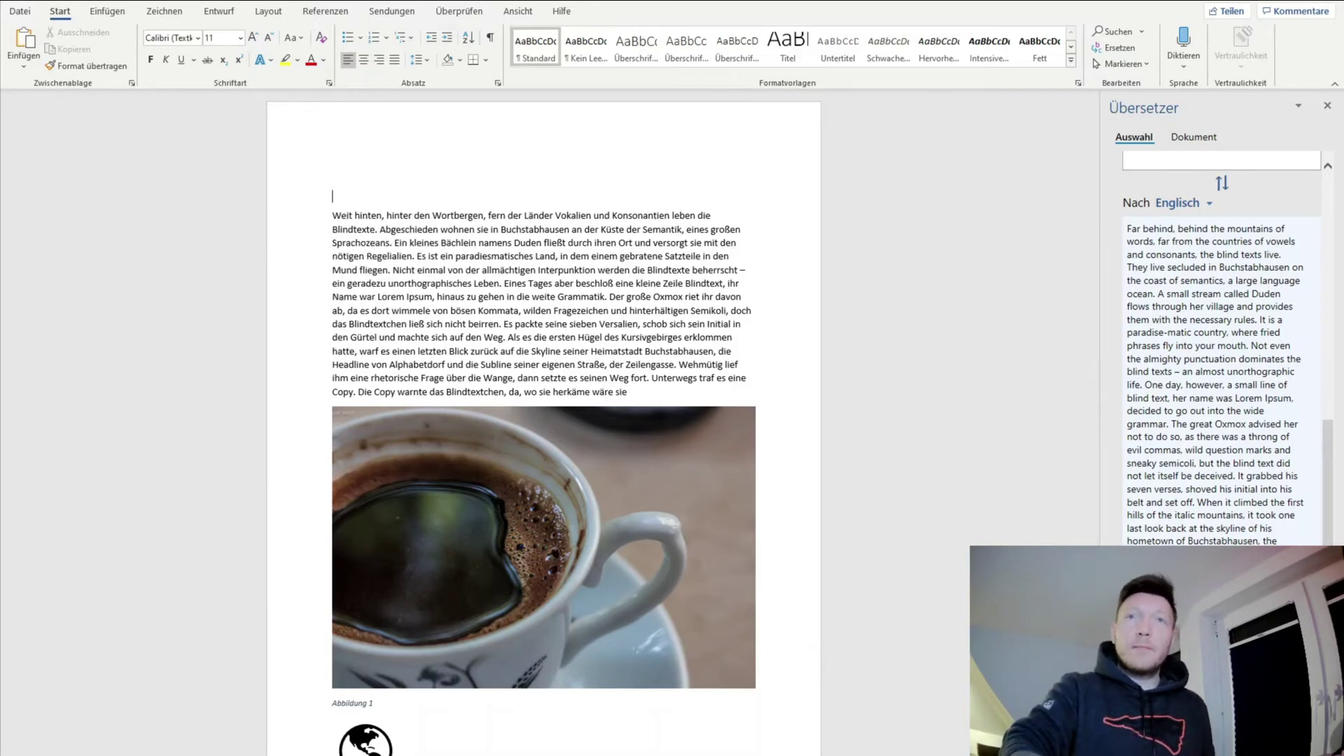
pyautogui.click(341, 15)
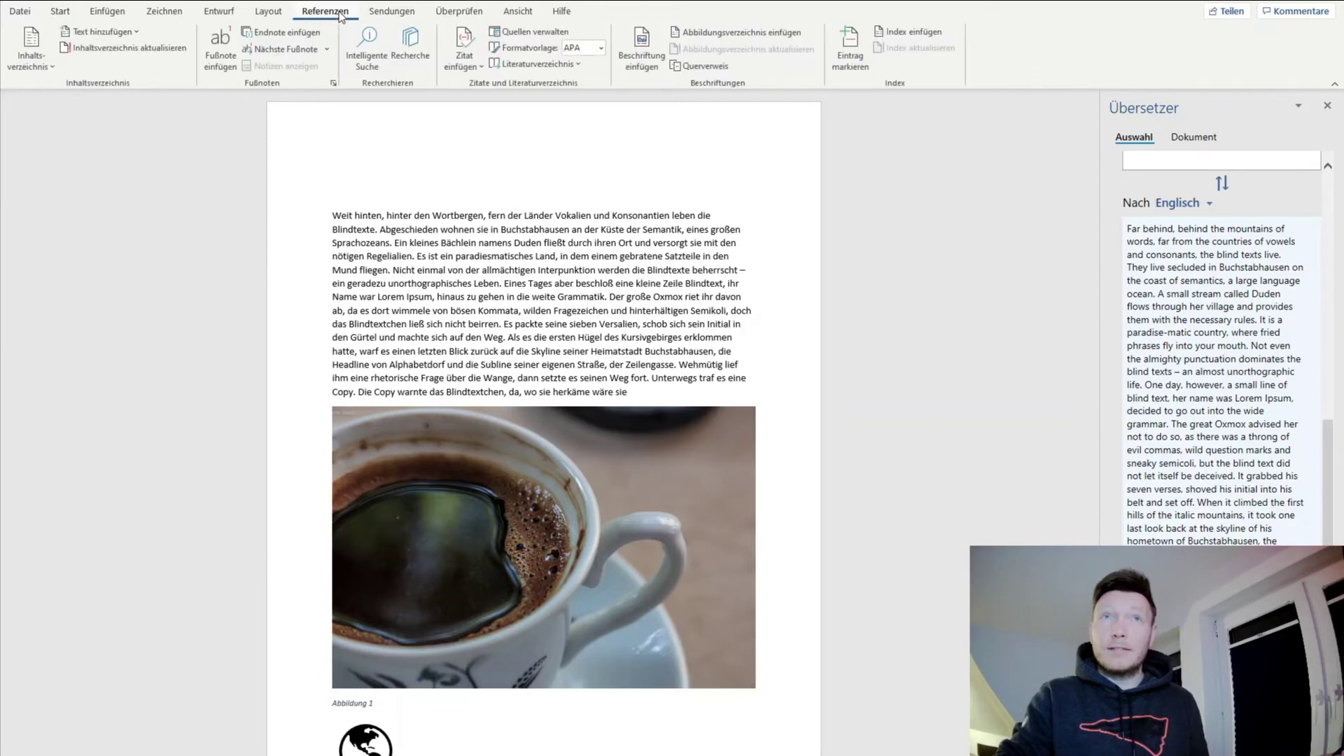
pyautogui.click(52, 70)
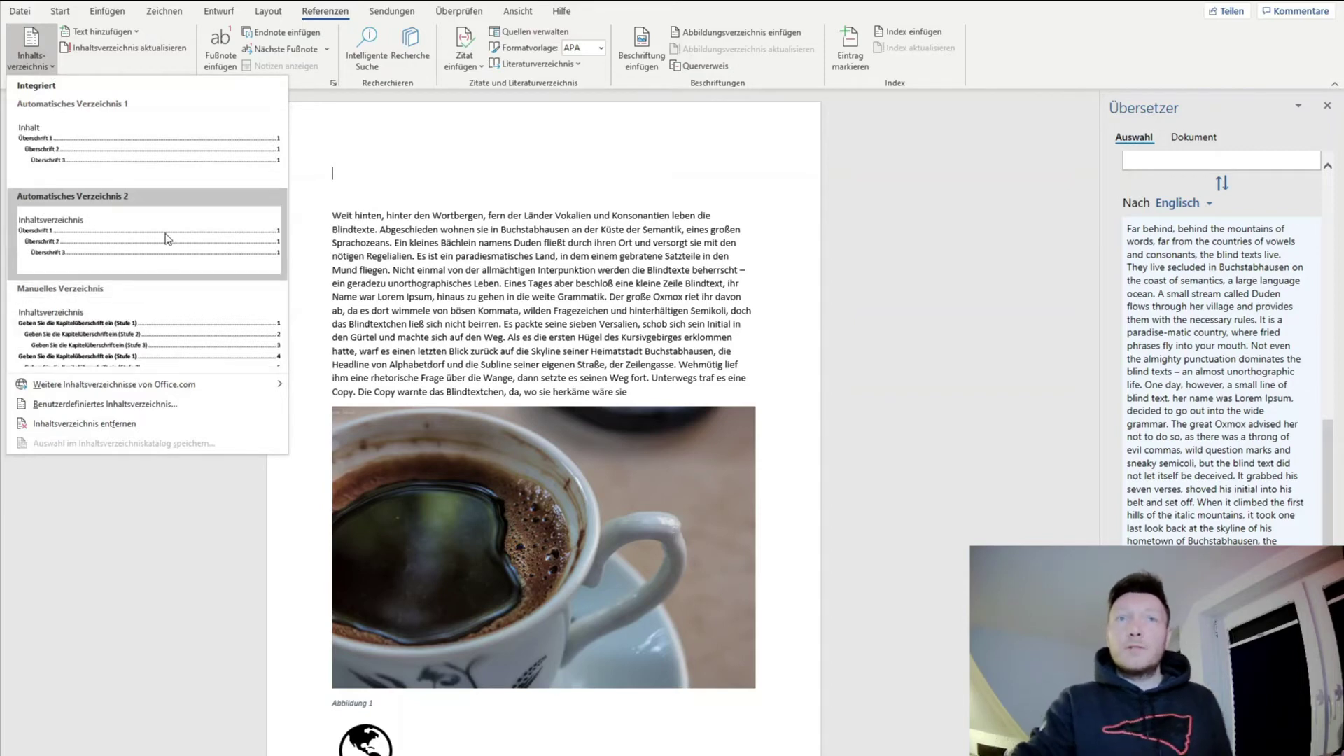
pyautogui.click(153, 147)
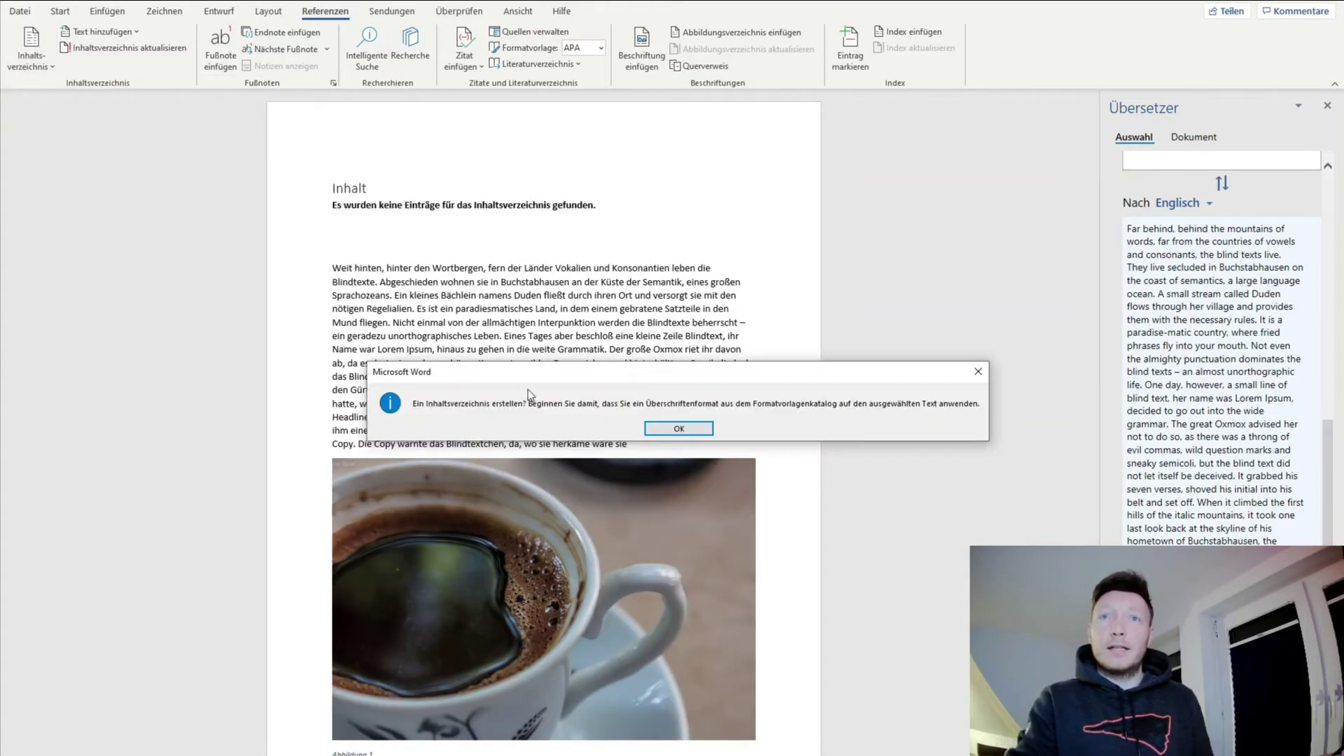
pyautogui.click(686, 429)
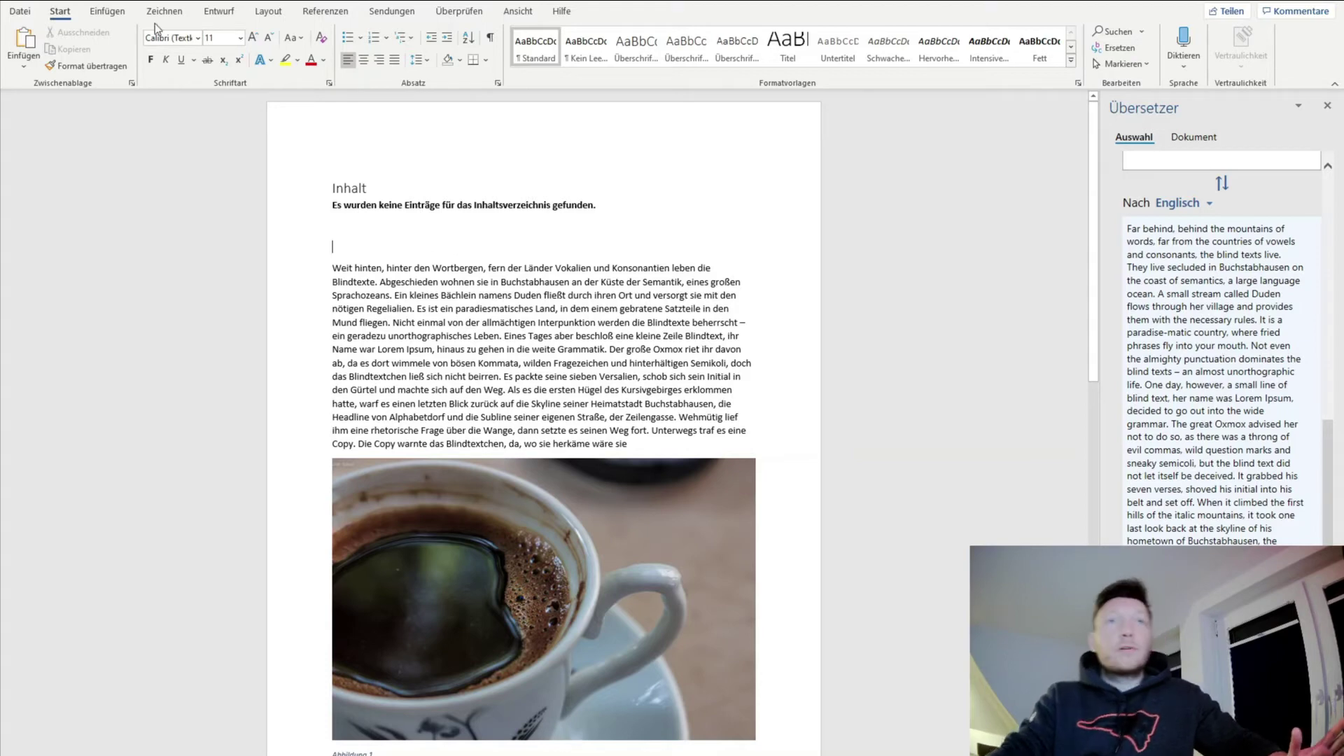
# - Add heading-styled titles 'Überschrift 1', 'Überschrift zwei' and 'Überschrift 3' above the three sections
pyautogui.click(648, 58)
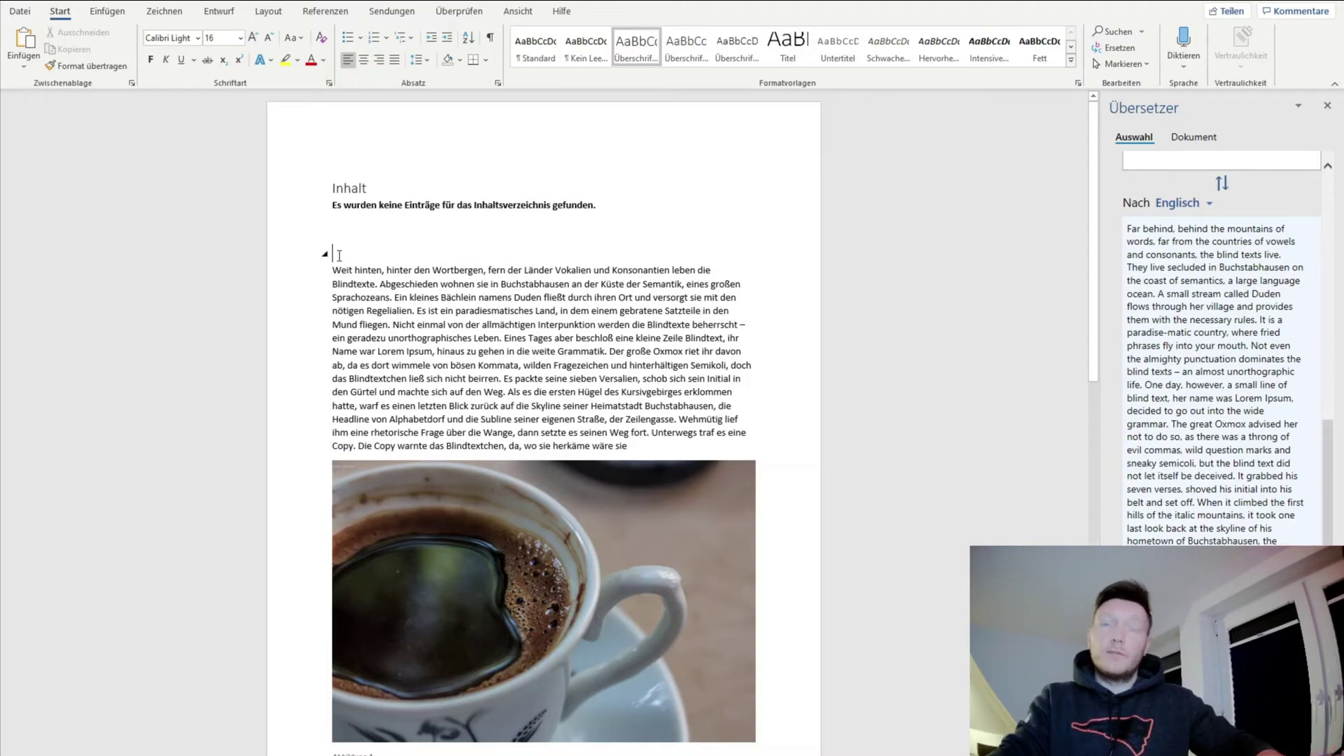
pyautogui.write('Üb')
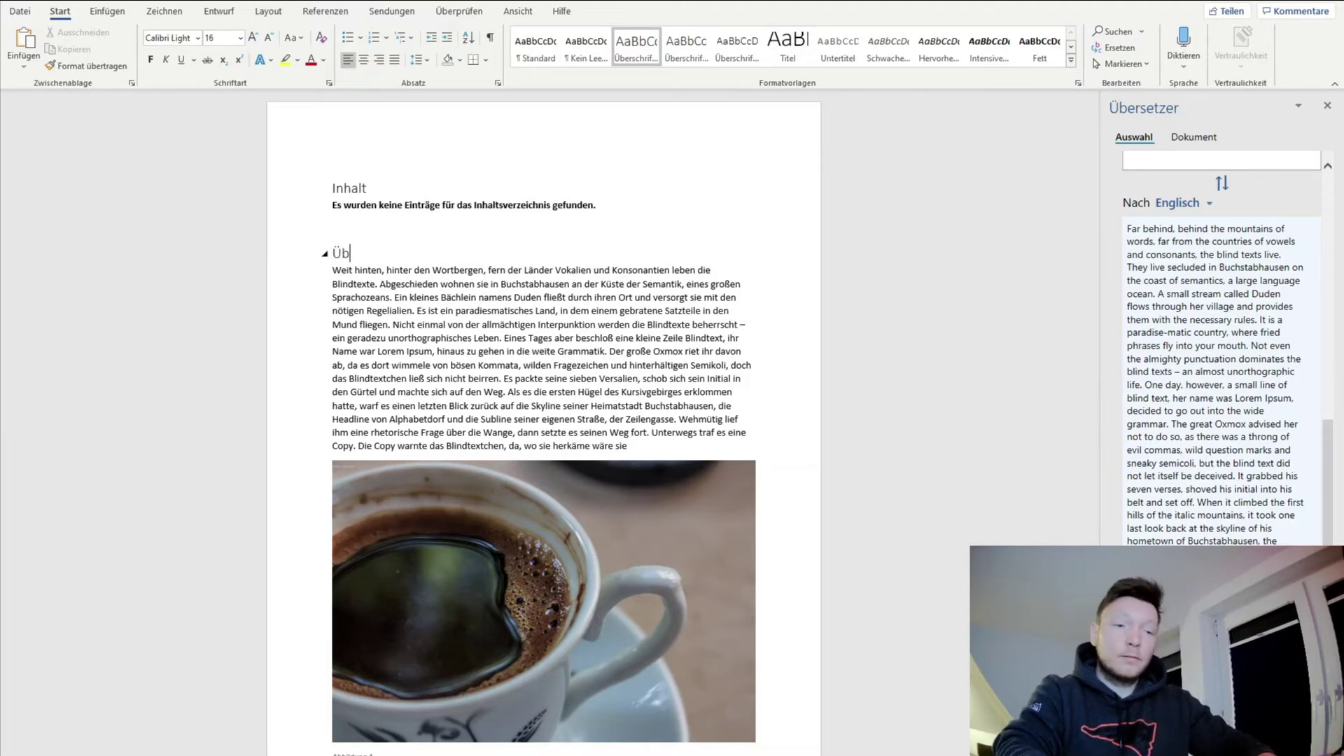
pyautogui.write(' 1')
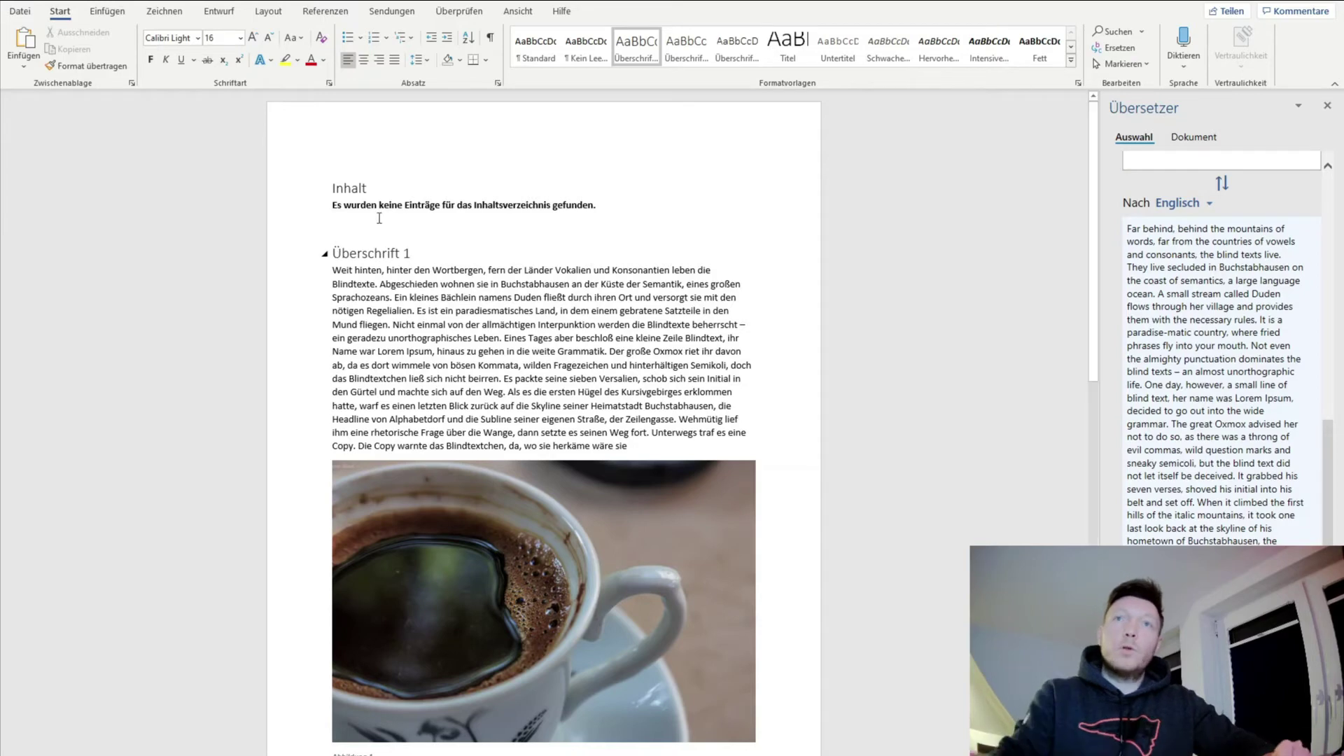
pyautogui.scroll(-8, 1052, 295)
pyautogui.click(374, 476)
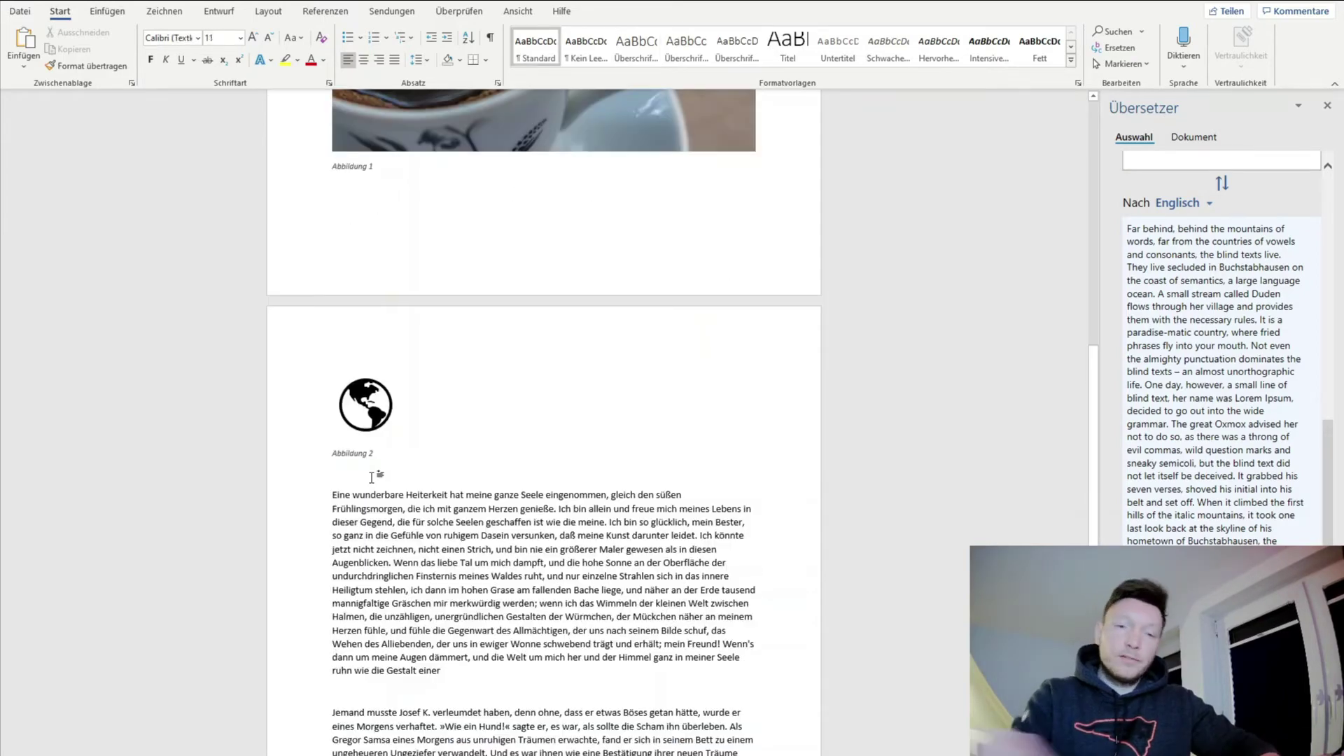
pyautogui.click(636, 49)
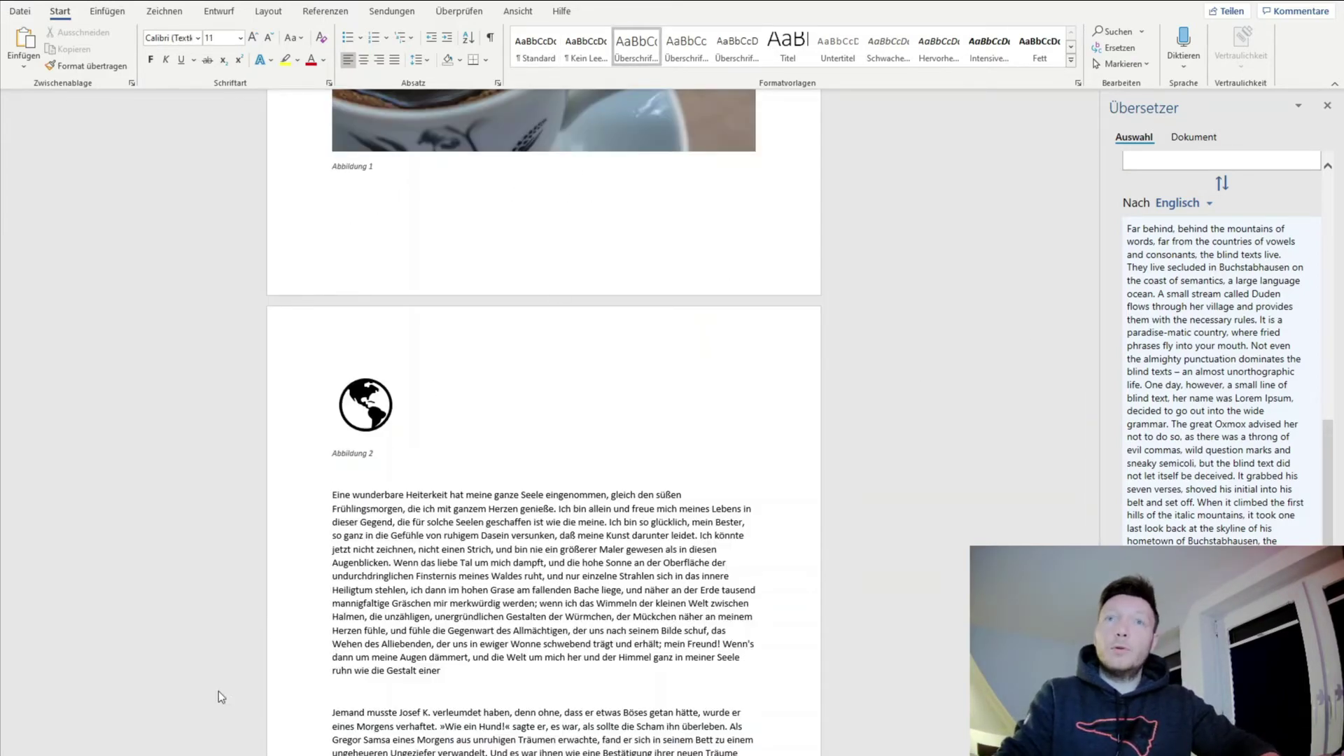
pyautogui.write('Übver')
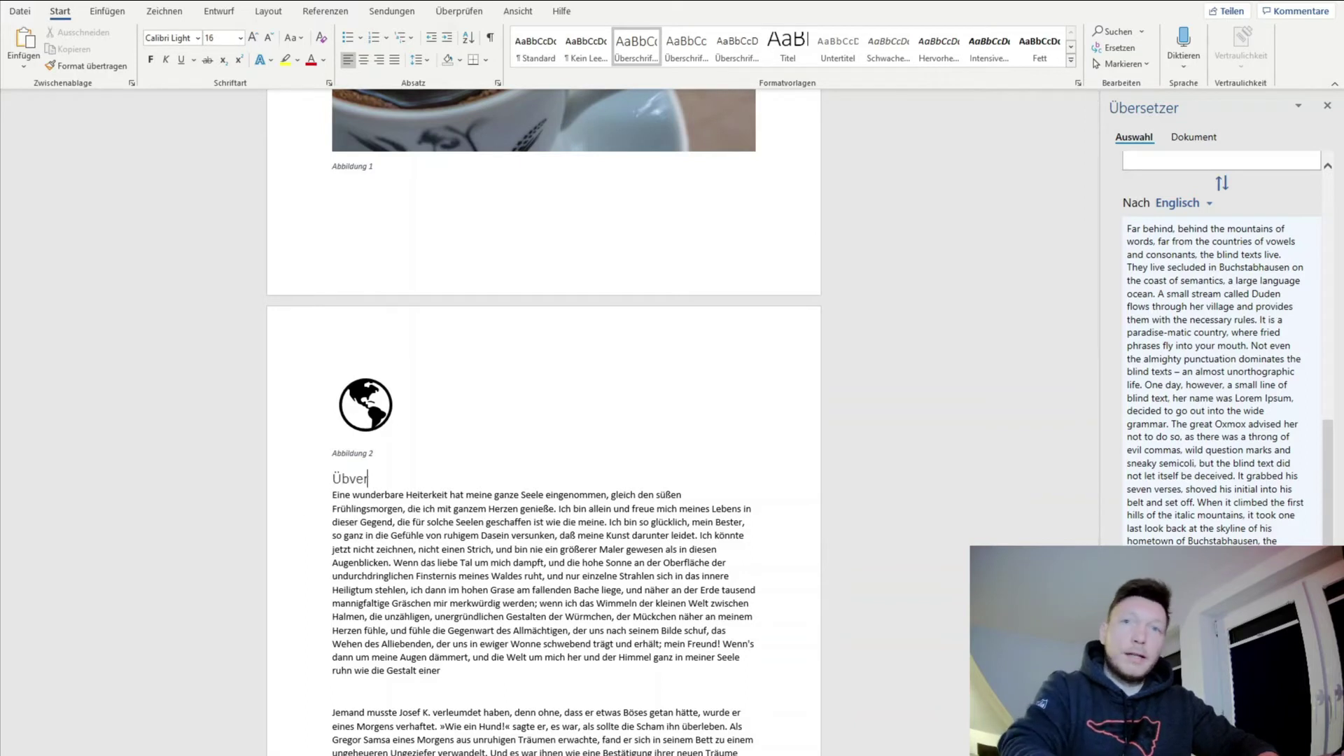
pyautogui.press('BackSpace')
pyautogui.press('BackSpace')
pyautogui.write('erschrift zwei')
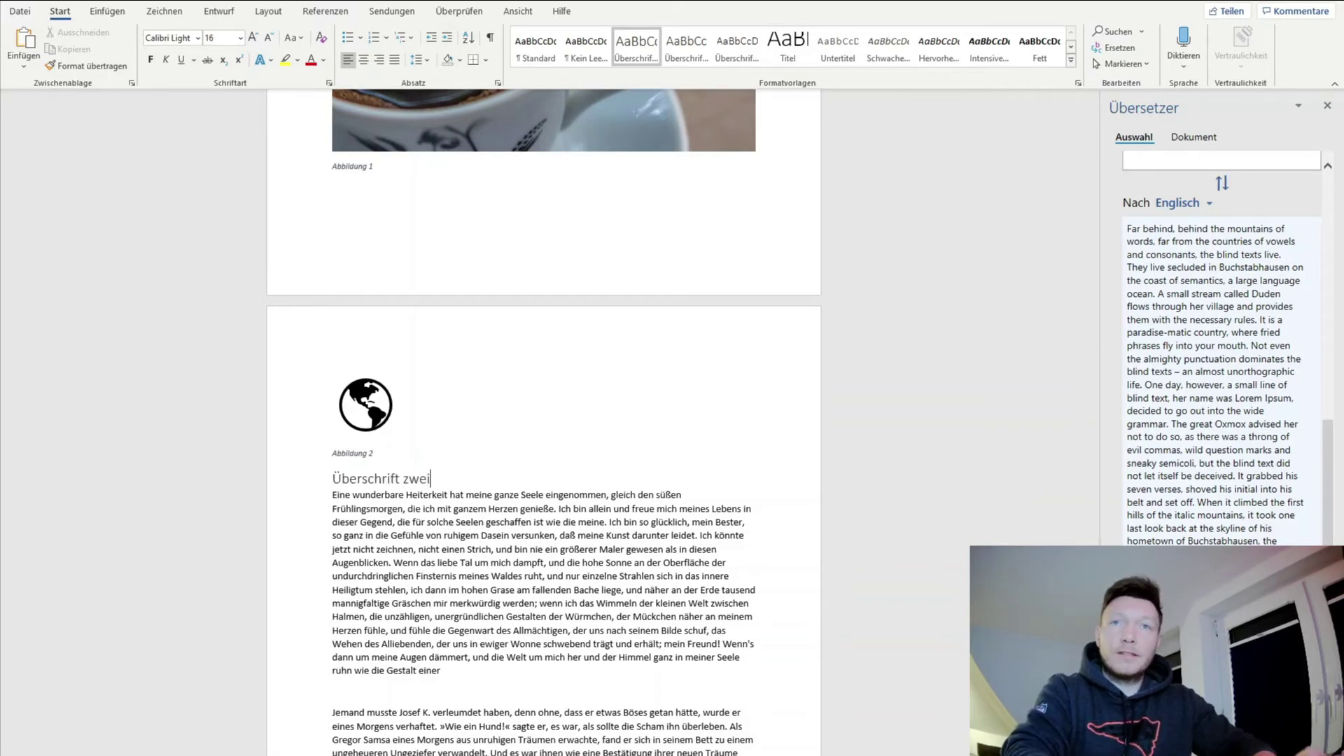
pyautogui.click(375, 693)
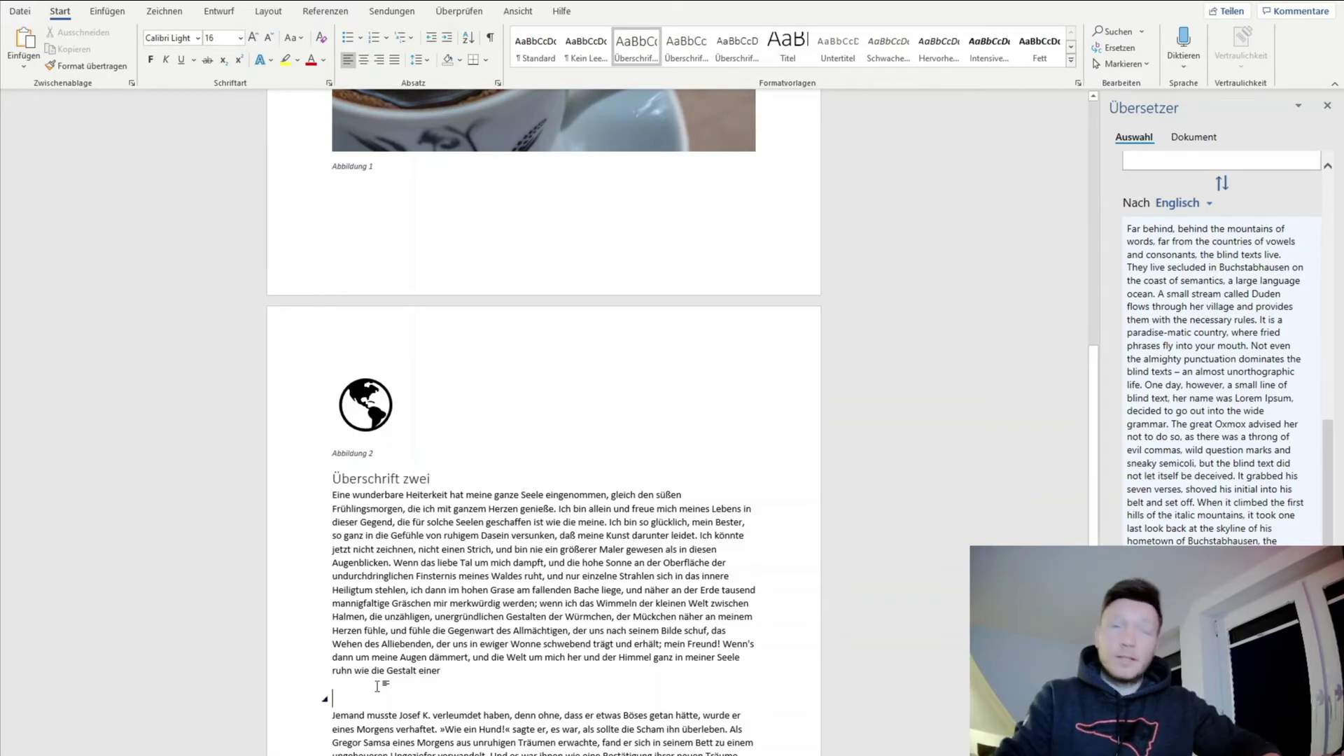
pyautogui.write('Ü*')
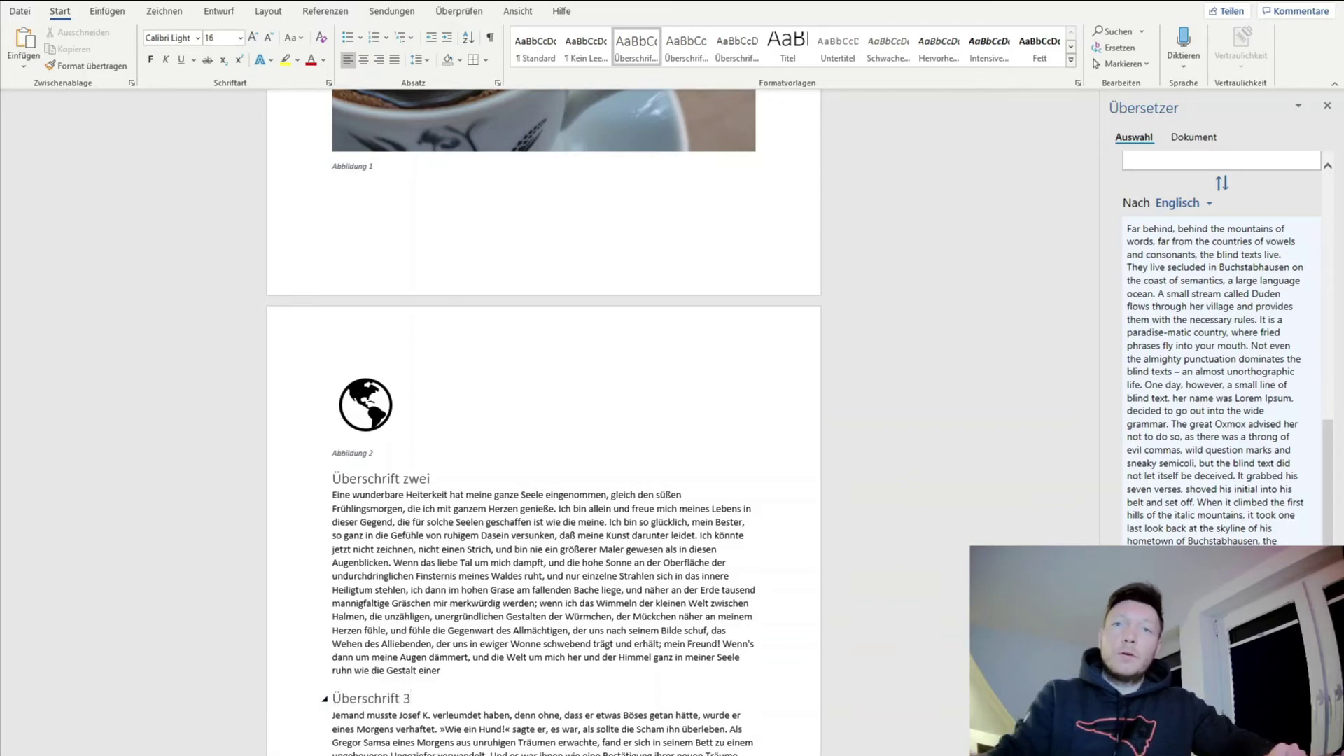
pyautogui.moveTo(1093, 447); pyautogui.dragTo(1106, 214)
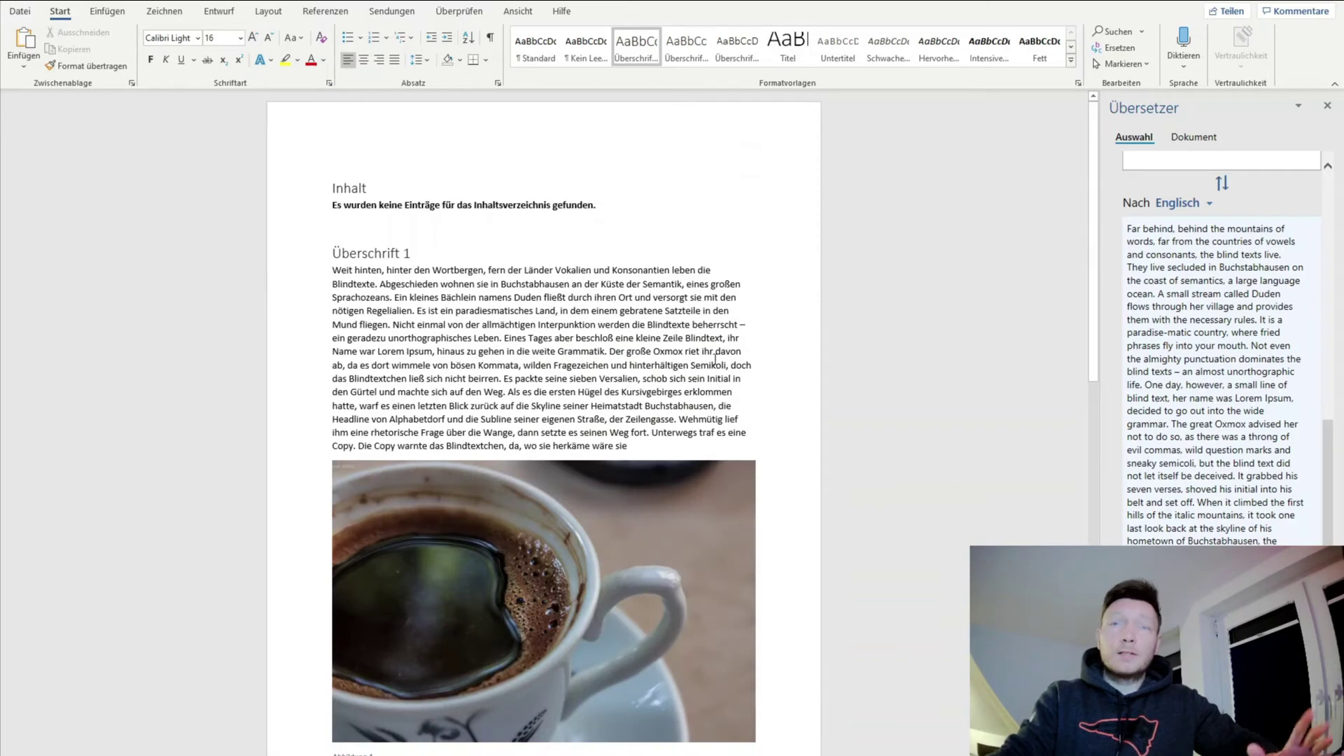
# - Update the Inhalt table so it lists Überschrift 1 on page 1 and the other two headings on page 2
pyautogui.click(399, 204)
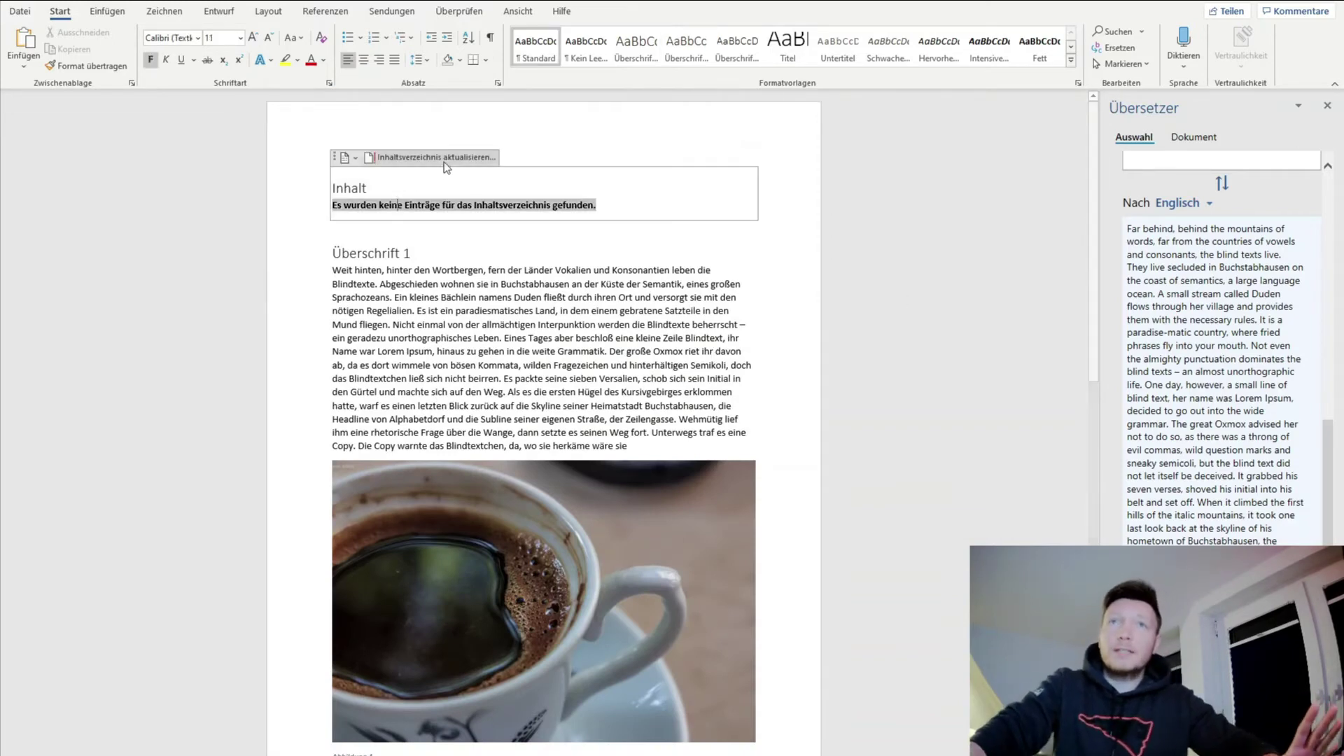
pyautogui.click(438, 156)
pyautogui.click(513, 266)
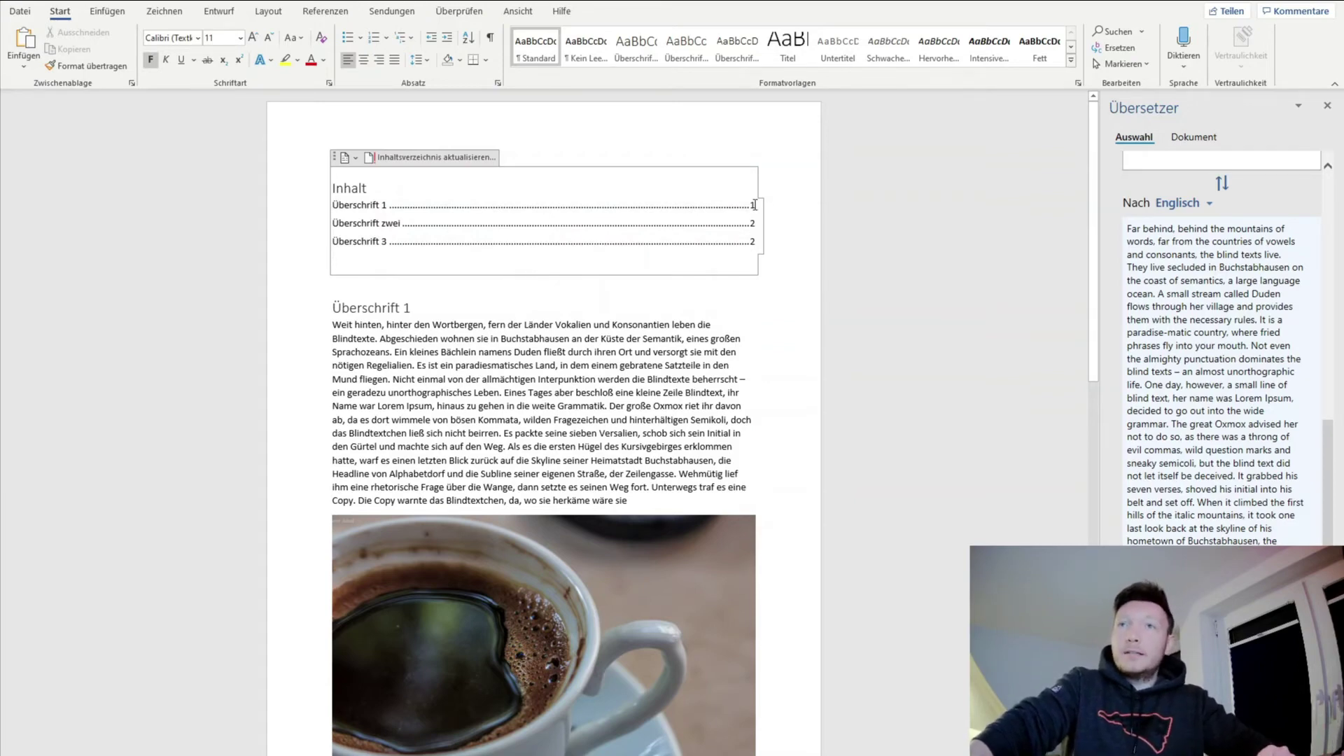
pyautogui.click(333, 300)
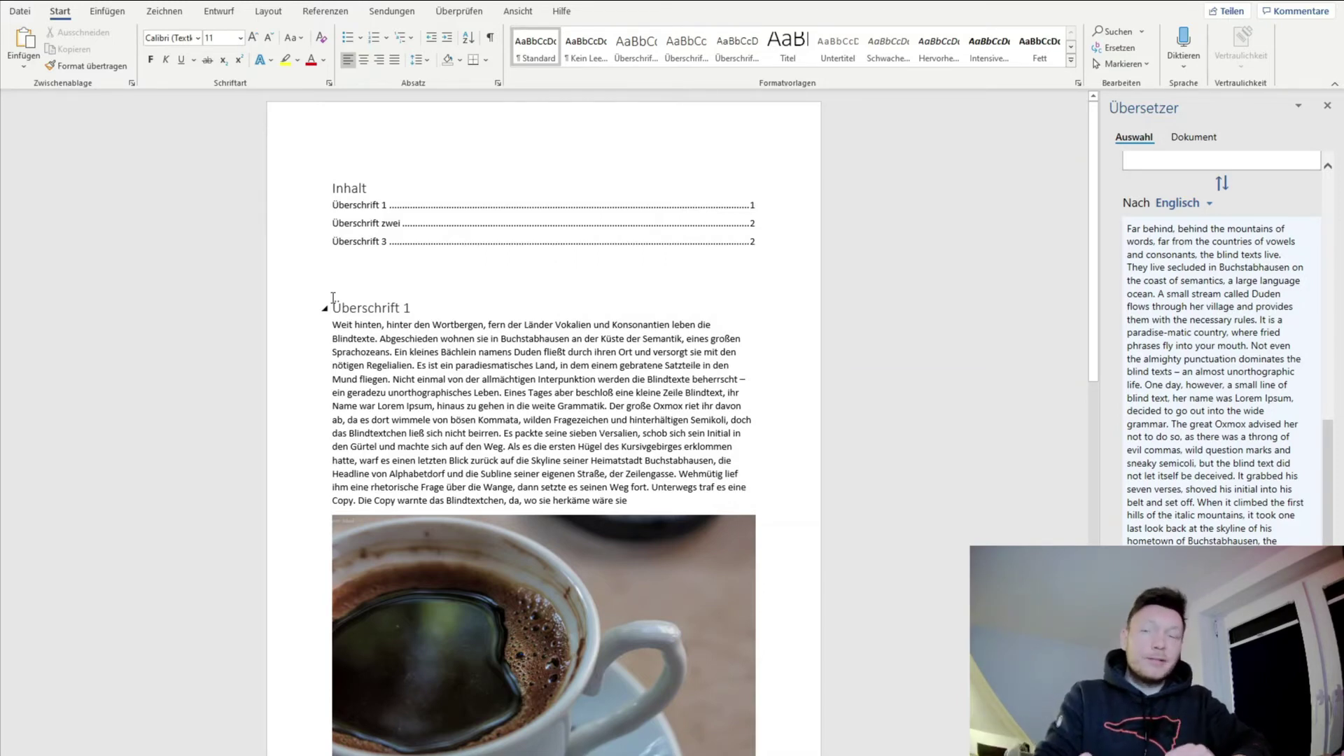
# - Insert an Abbildungsverzeichnis with default settings, listing Abbildung 1 and Abbildung 2
pyautogui.click(326, 10)
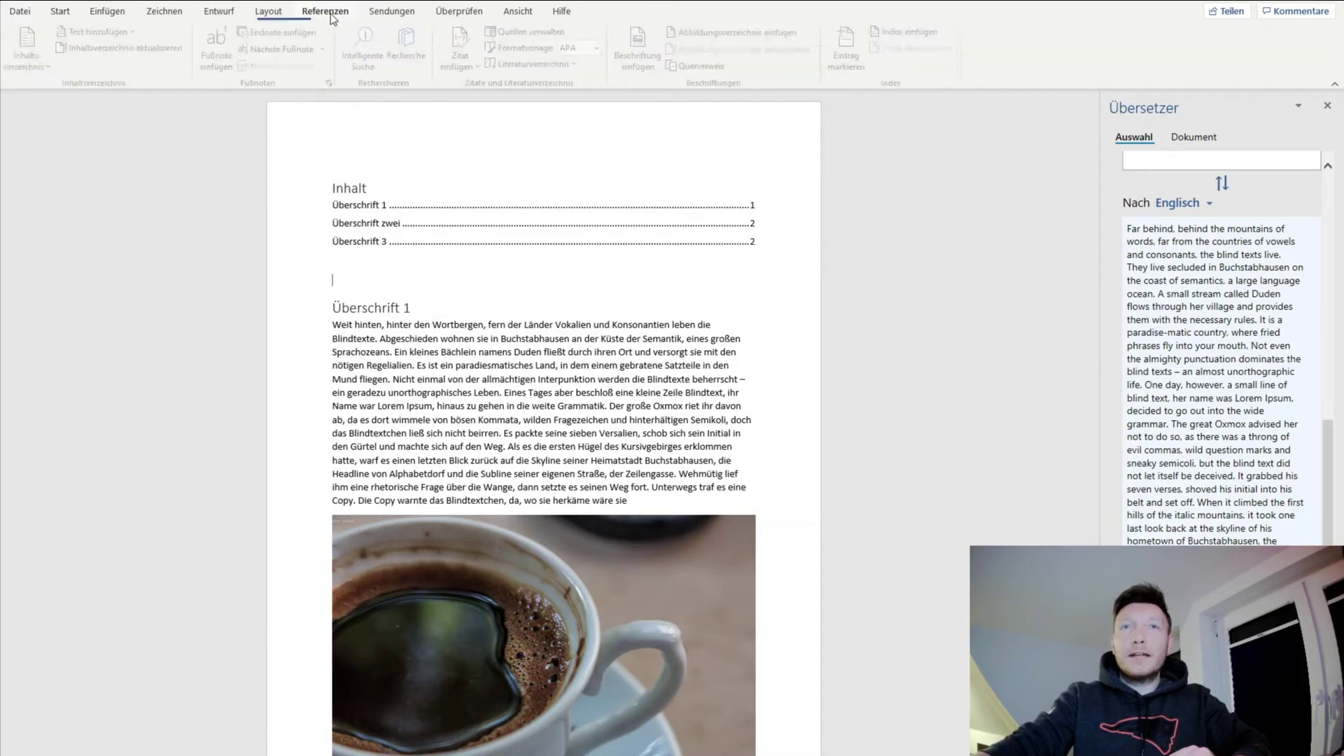
pyautogui.click(723, 36)
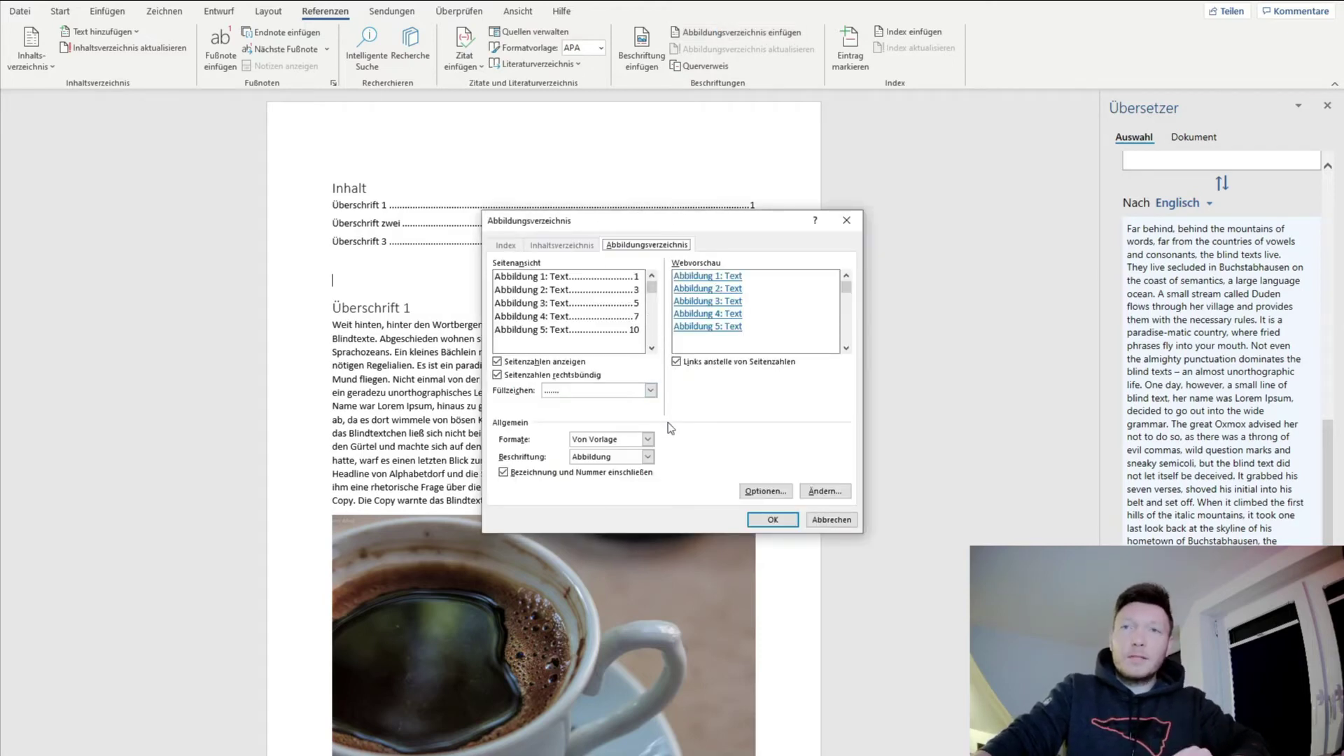
pyautogui.click(779, 515)
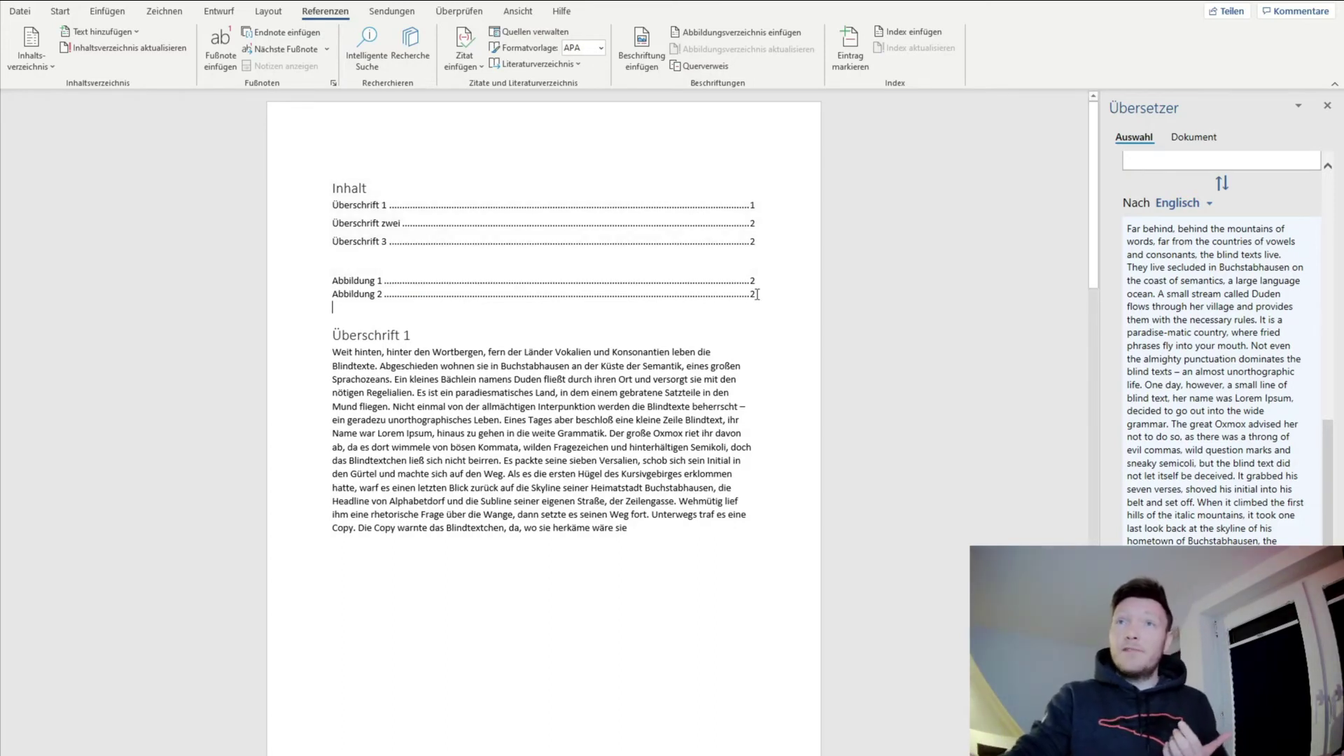
pyautogui.scroll(-1, 720, 322)
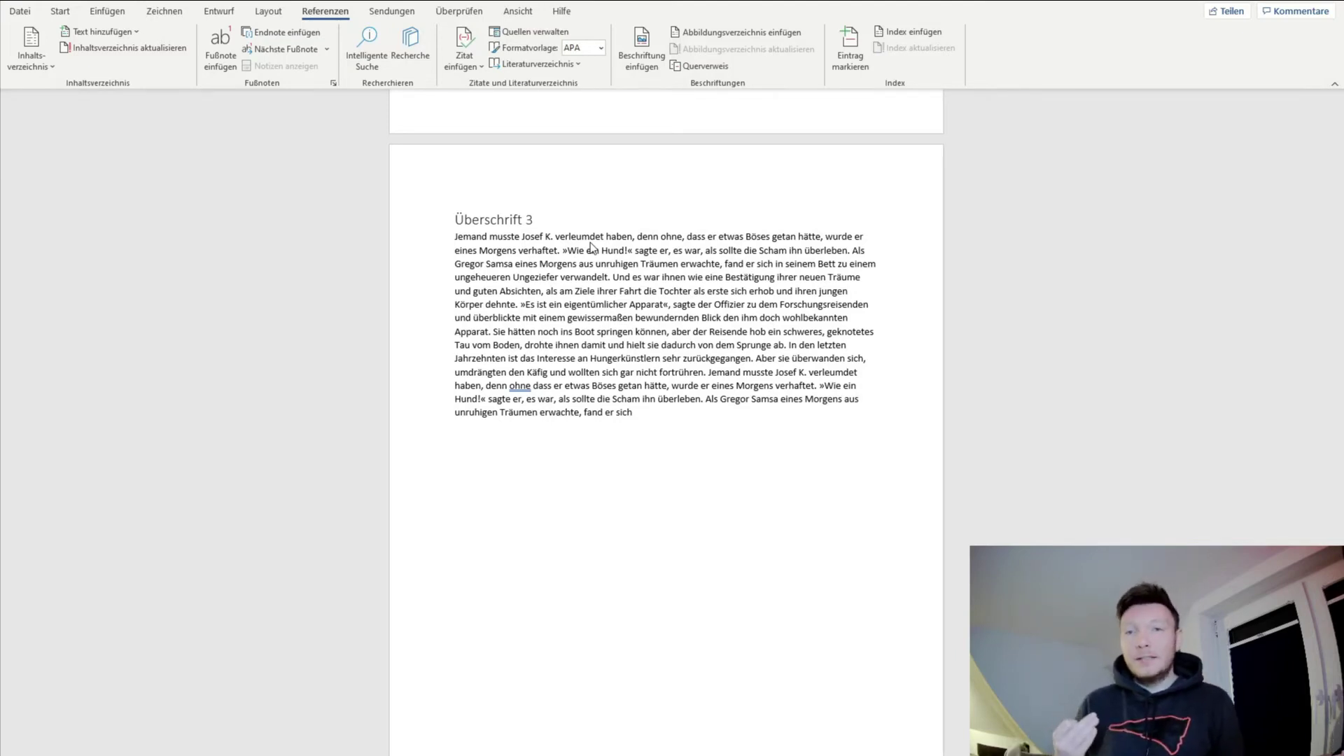
pyautogui.rightClick(542, 250)
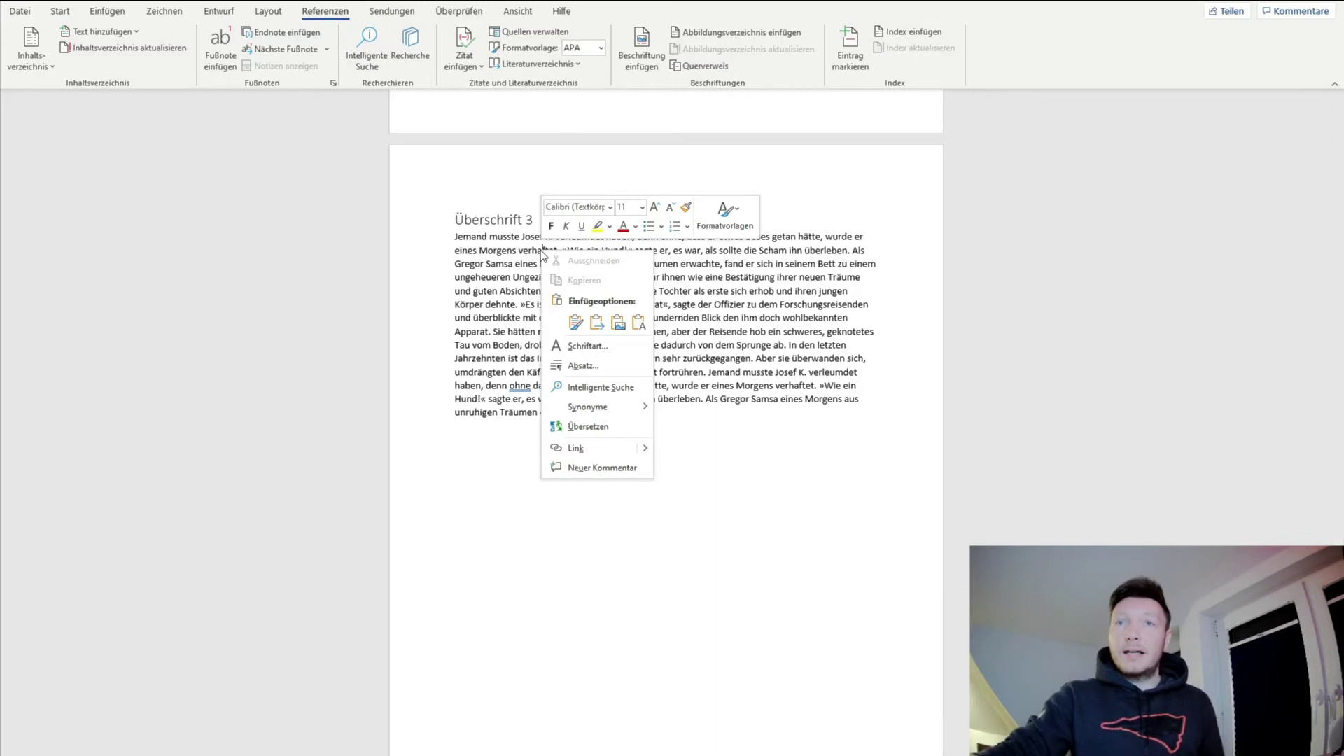
pyautogui.moveTo(588, 406)
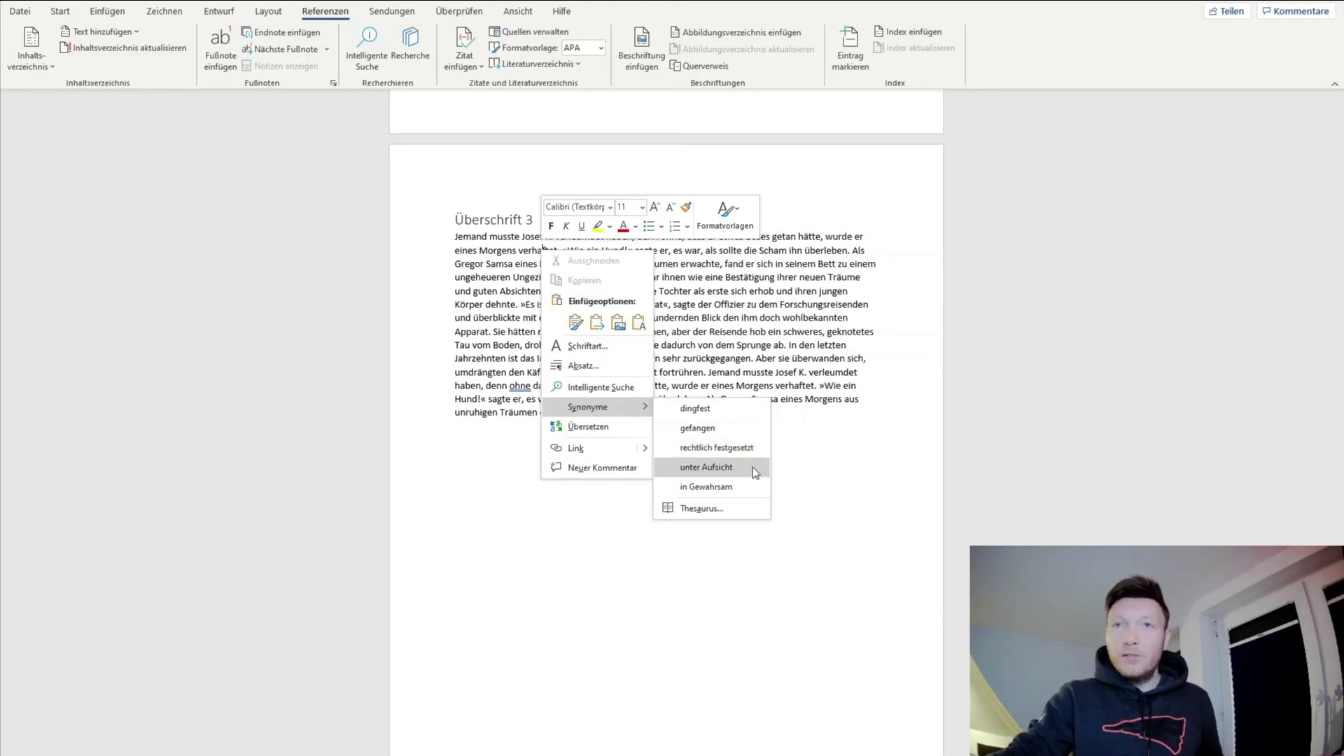
pyautogui.press('Escape')
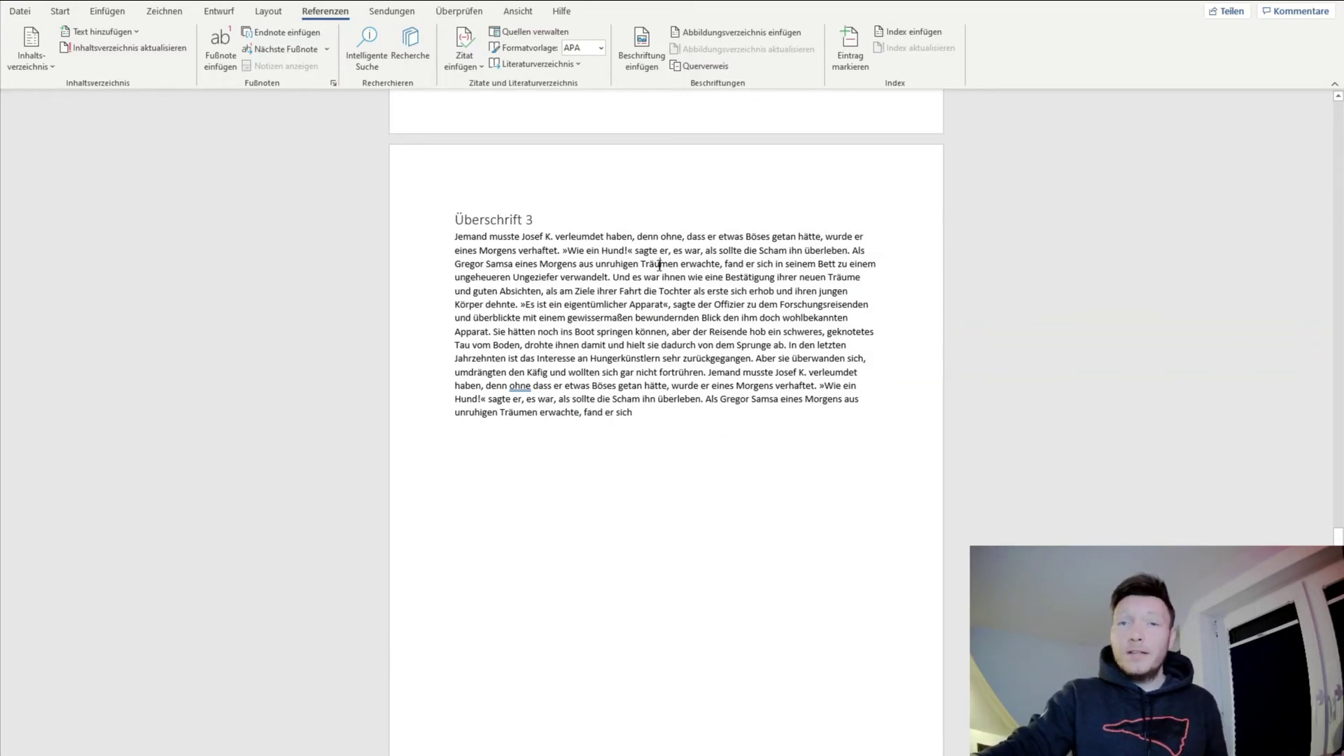
pyautogui.rightClick(659, 266)
pyautogui.moveTo(714, 422)
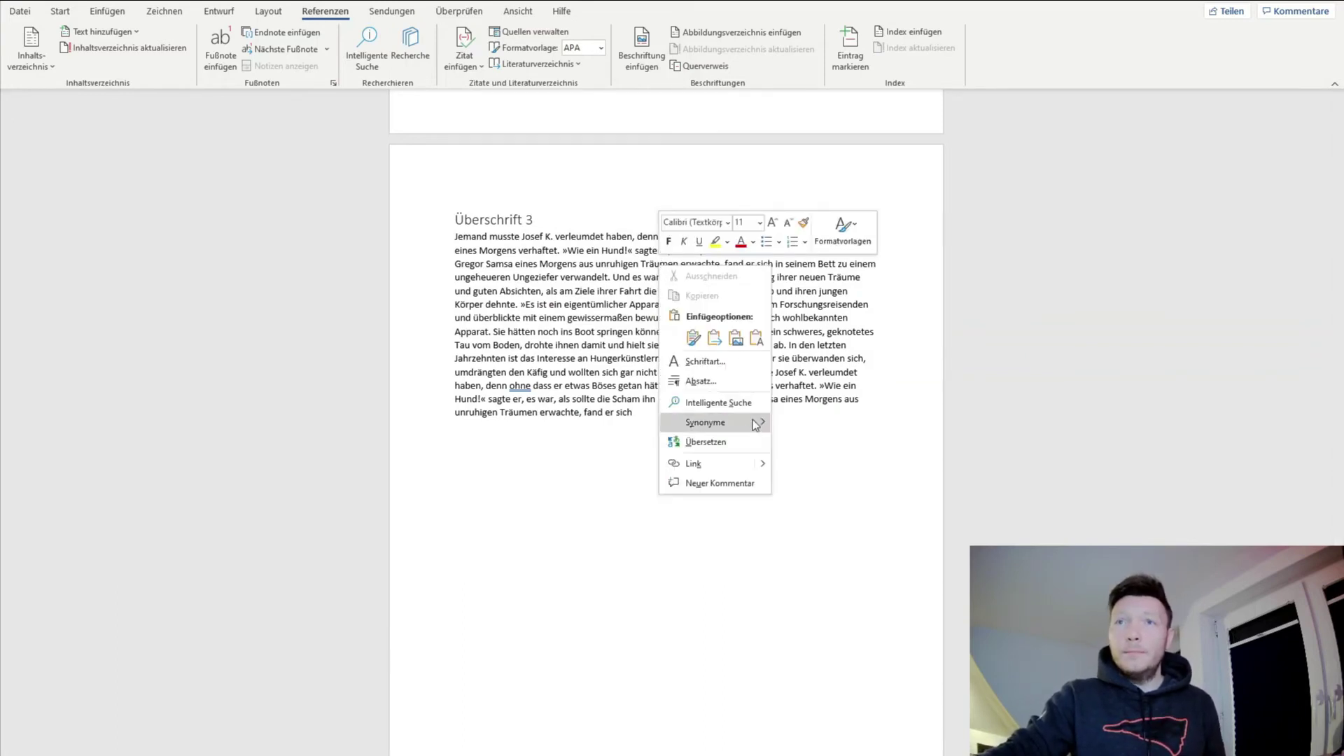
pyautogui.click(542, 276)
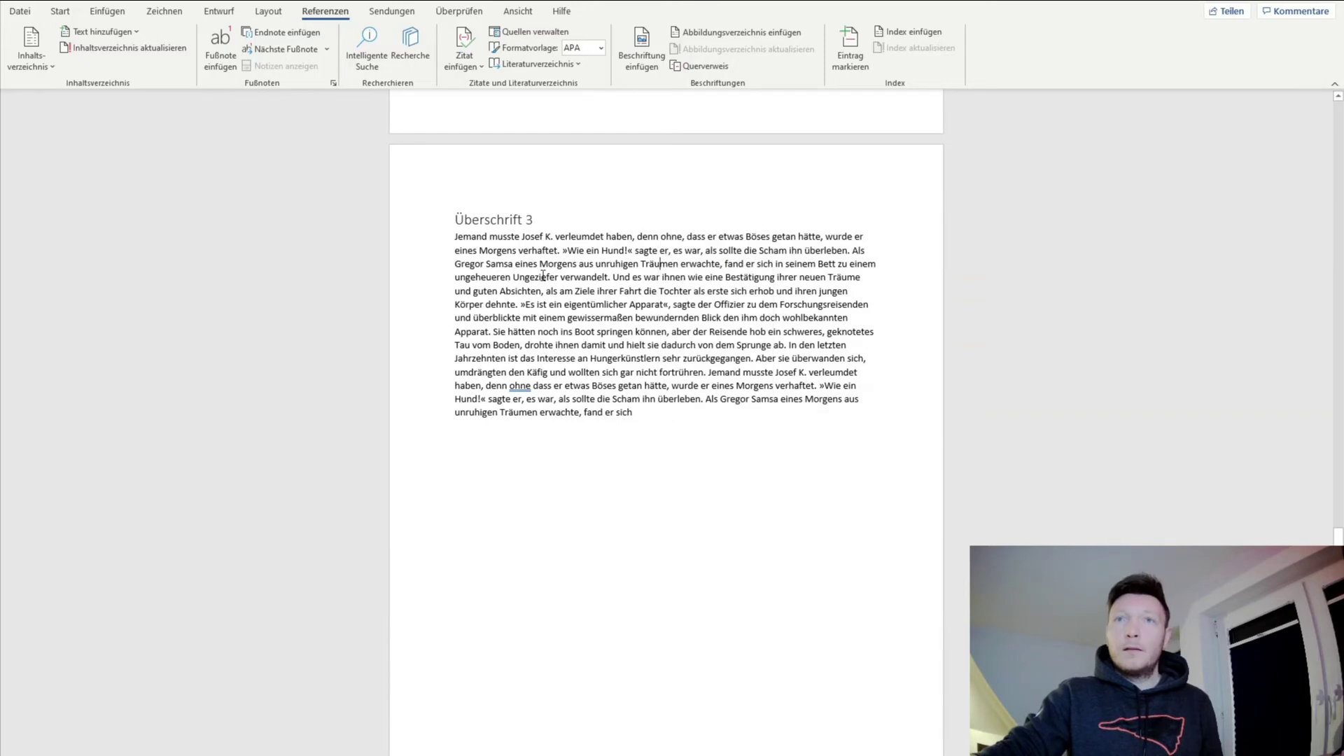
pyautogui.rightClick(541, 276)
pyautogui.moveTo(590, 432)
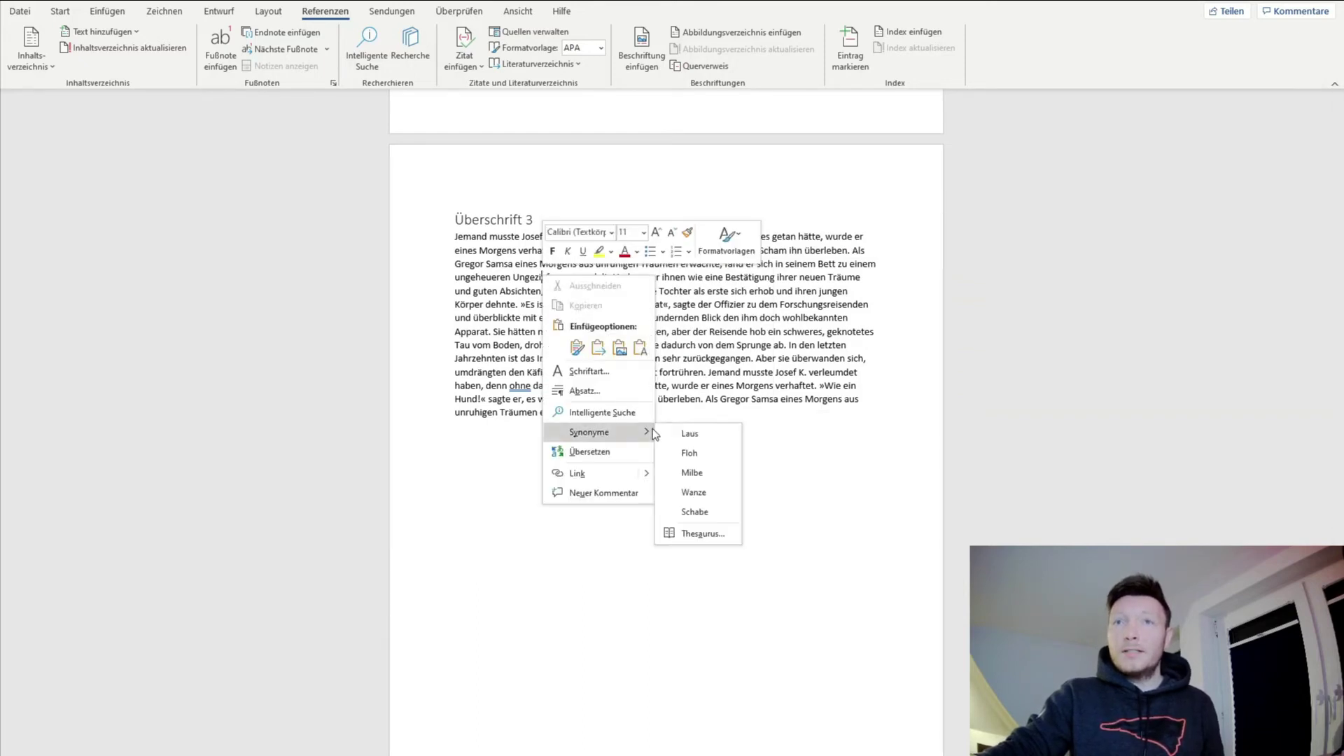
pyautogui.click(620, 291)
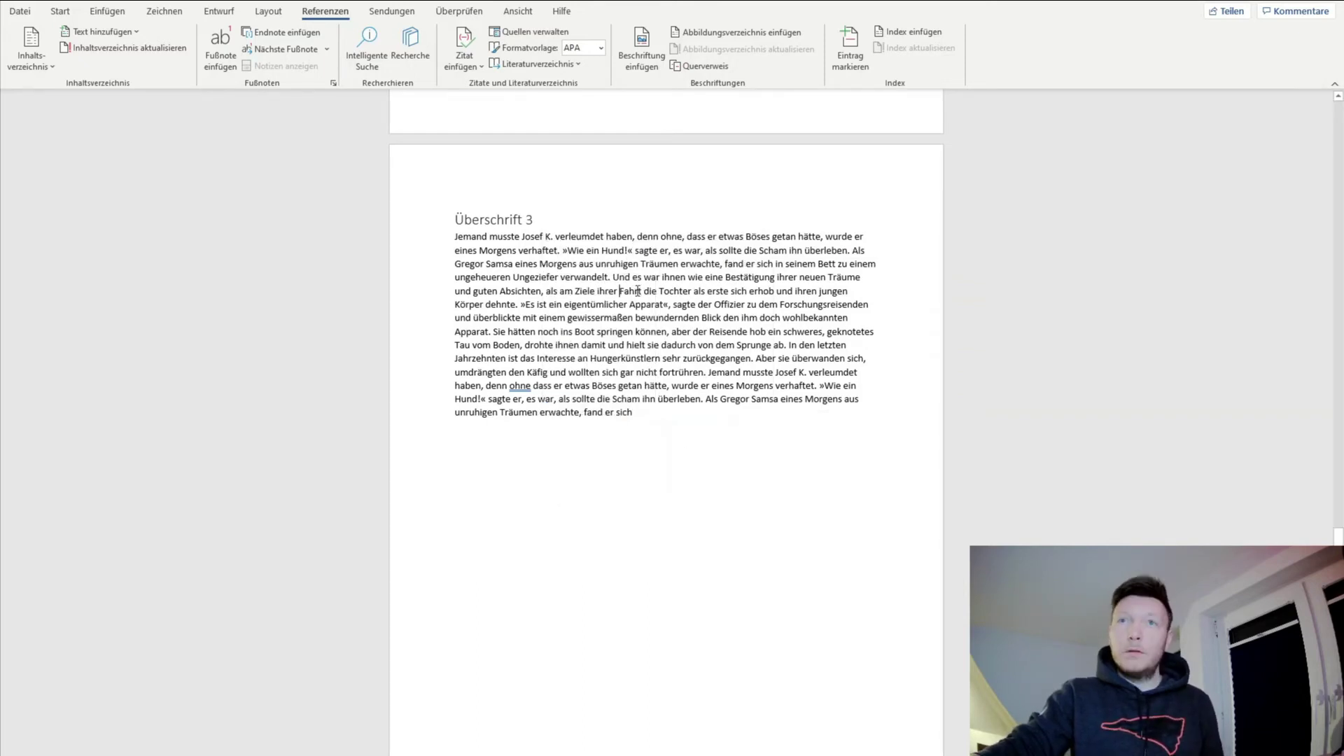
pyautogui.rightClick(632, 292)
pyautogui.moveTo(680, 448)
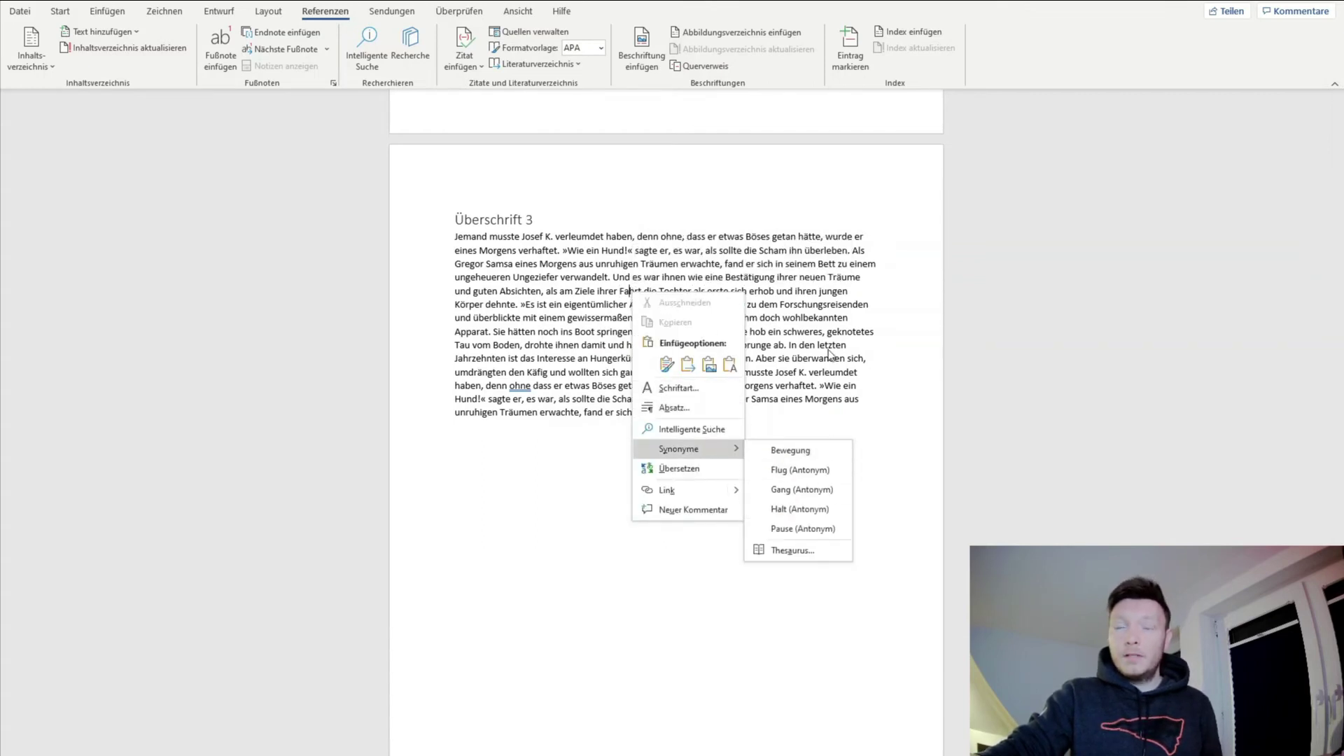
pyautogui.click(777, 347)
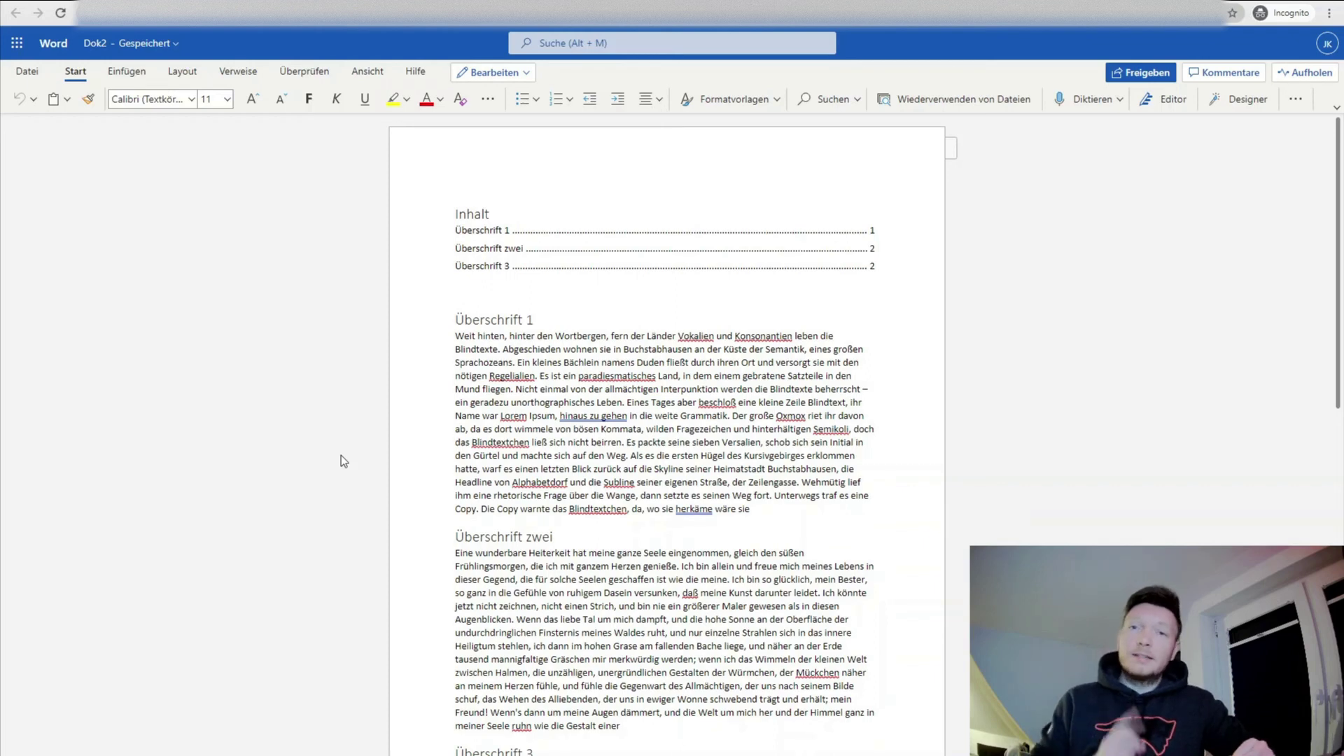
# - Open the 'In Webseite transformieren' dialog via Datei > Transformieren
pyautogui.click(41, 72)
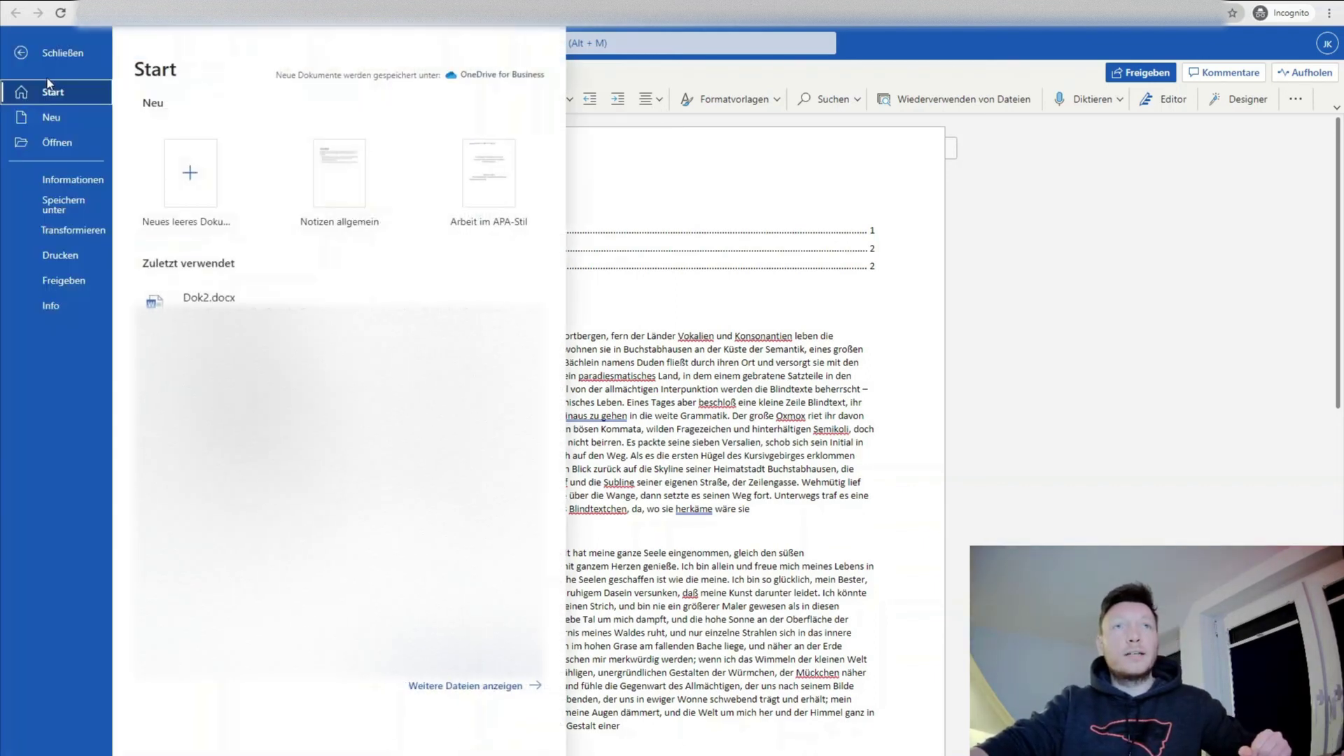
pyautogui.click(70, 230)
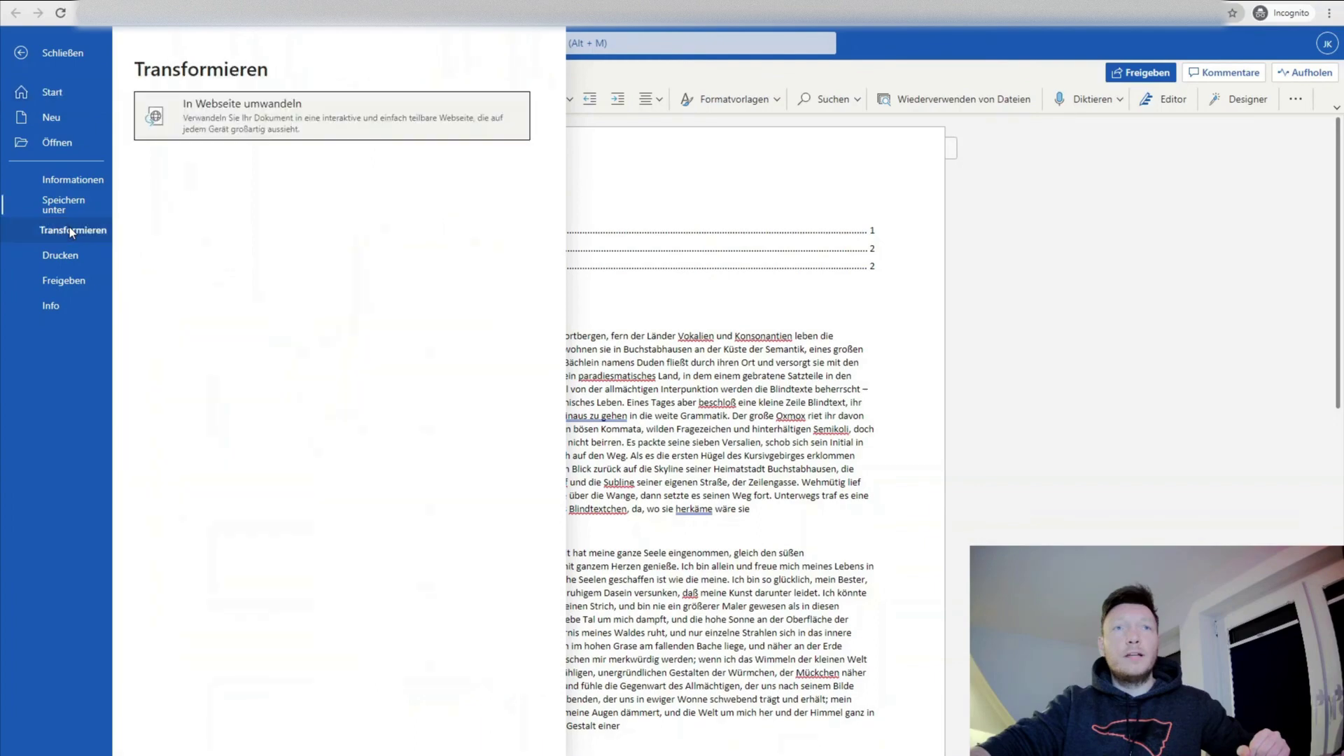
pyautogui.click(313, 114)
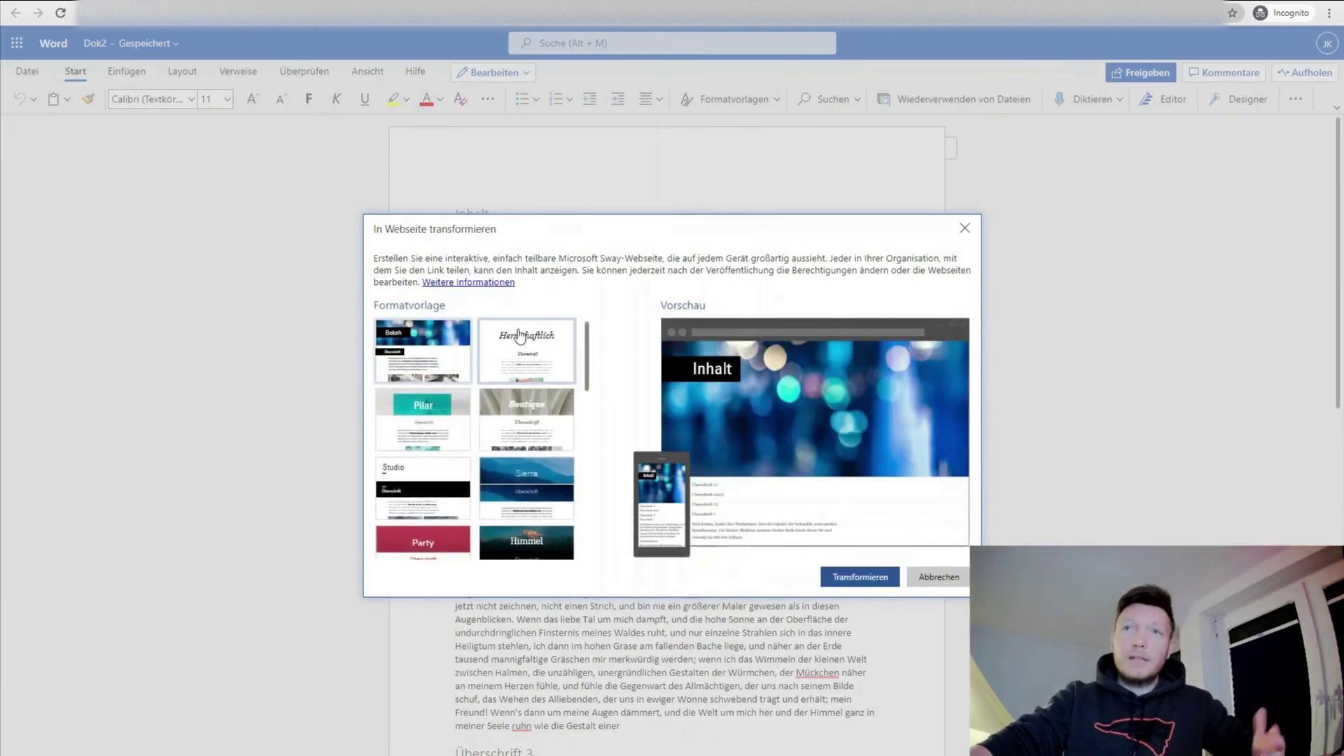
# - Transform the document into a Sway webpage in the chosen style and look through the result
pyautogui.click(862, 580)
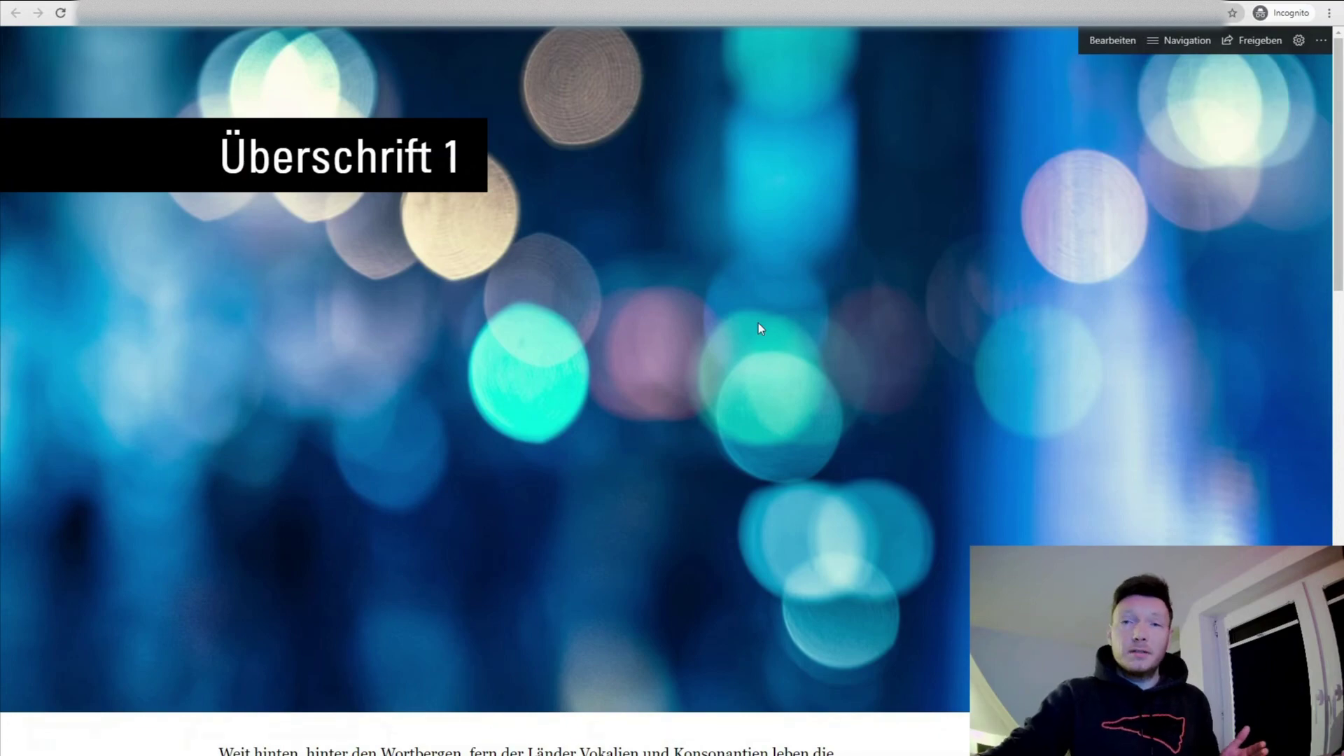
pyautogui.scroll(-1, 758, 322)
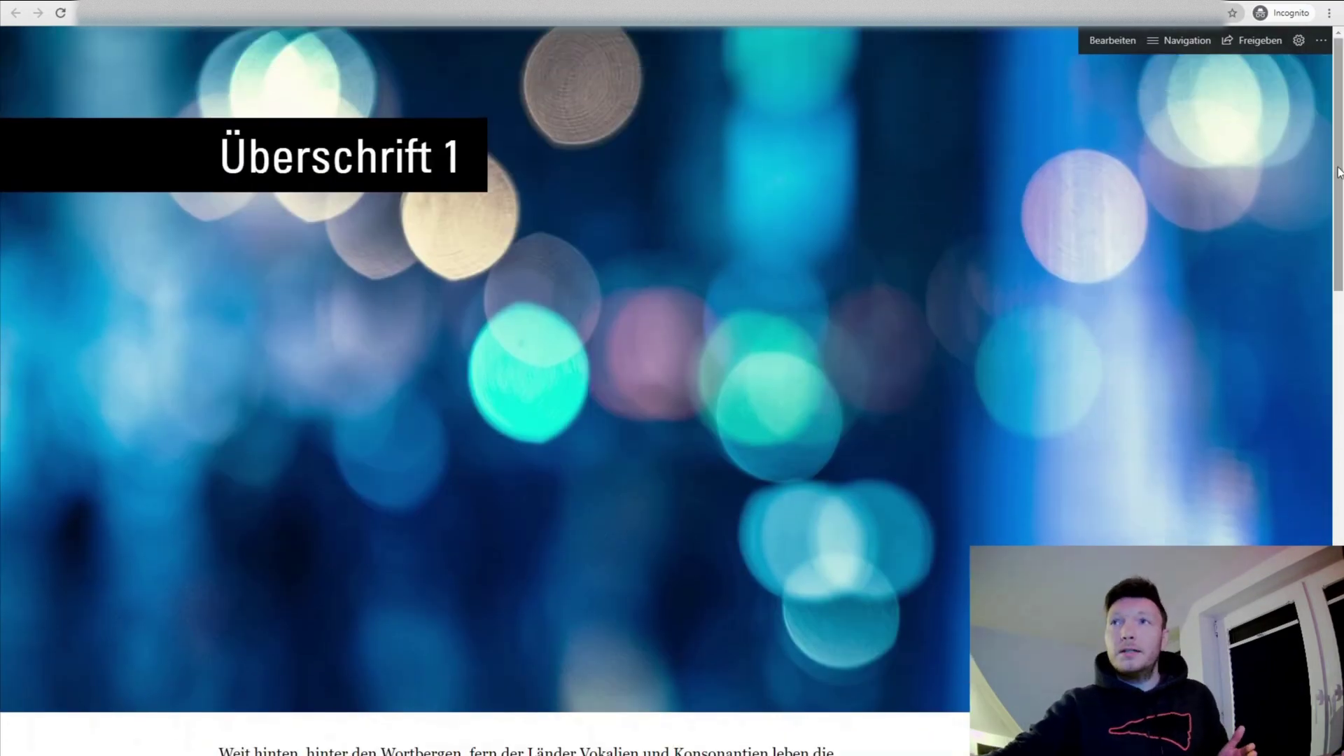
pyautogui.scroll(-2, 1338, 221)
pyautogui.moveTo(1338, 221); pyautogui.dragTo(1341, 605)
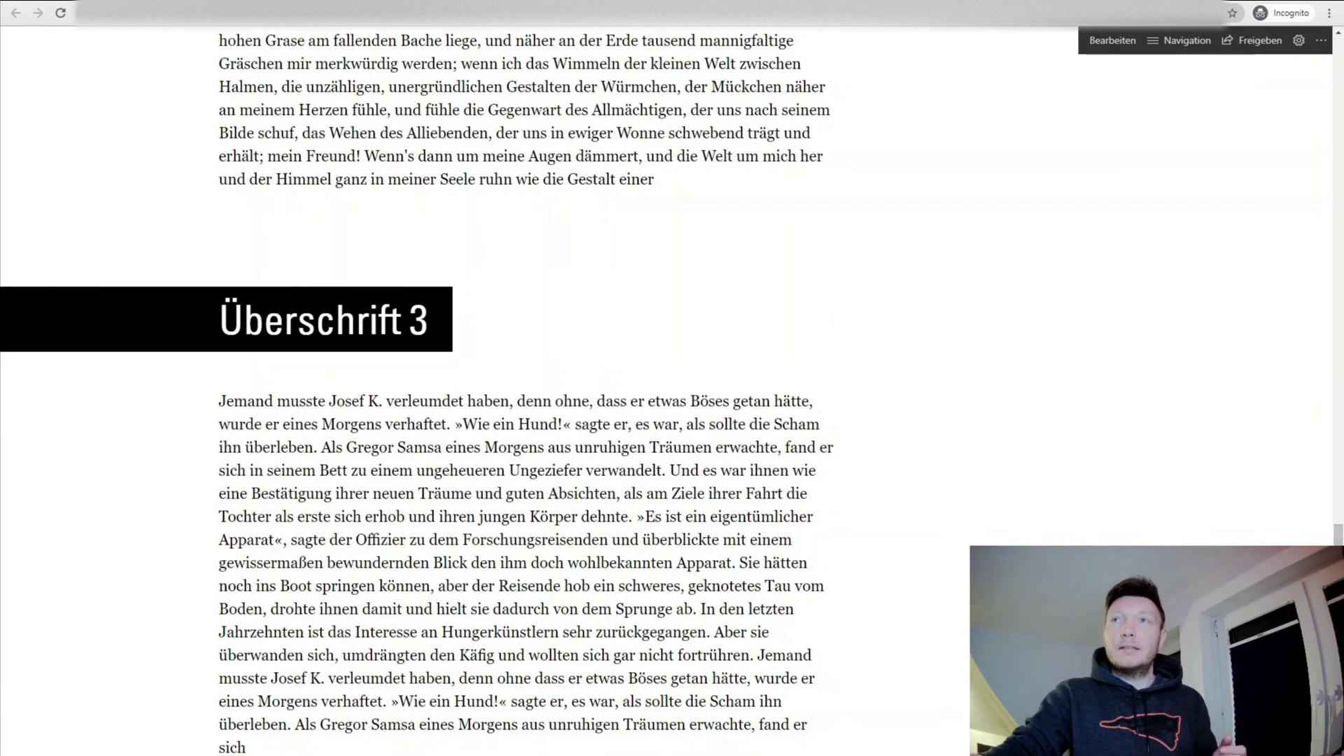
# - Return to the blue bokeh header with Überschrift 1 and switch the Sway to editing (Bearbeiten)
pyautogui.scroll(1, 673, 378)
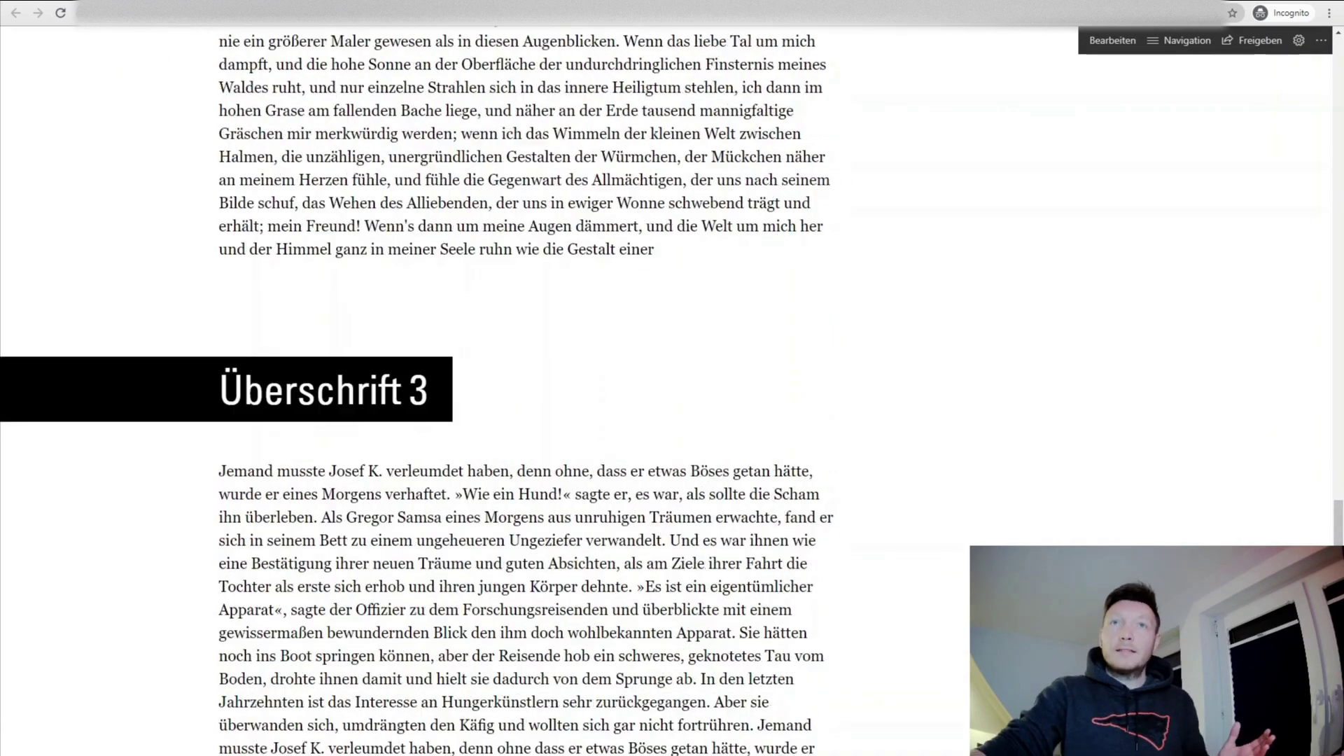
pyautogui.scroll(2, 672, 378)
pyautogui.scroll(3, 672, 378)
pyautogui.scroll(2, 672, 378)
pyautogui.scroll(1, 672, 378)
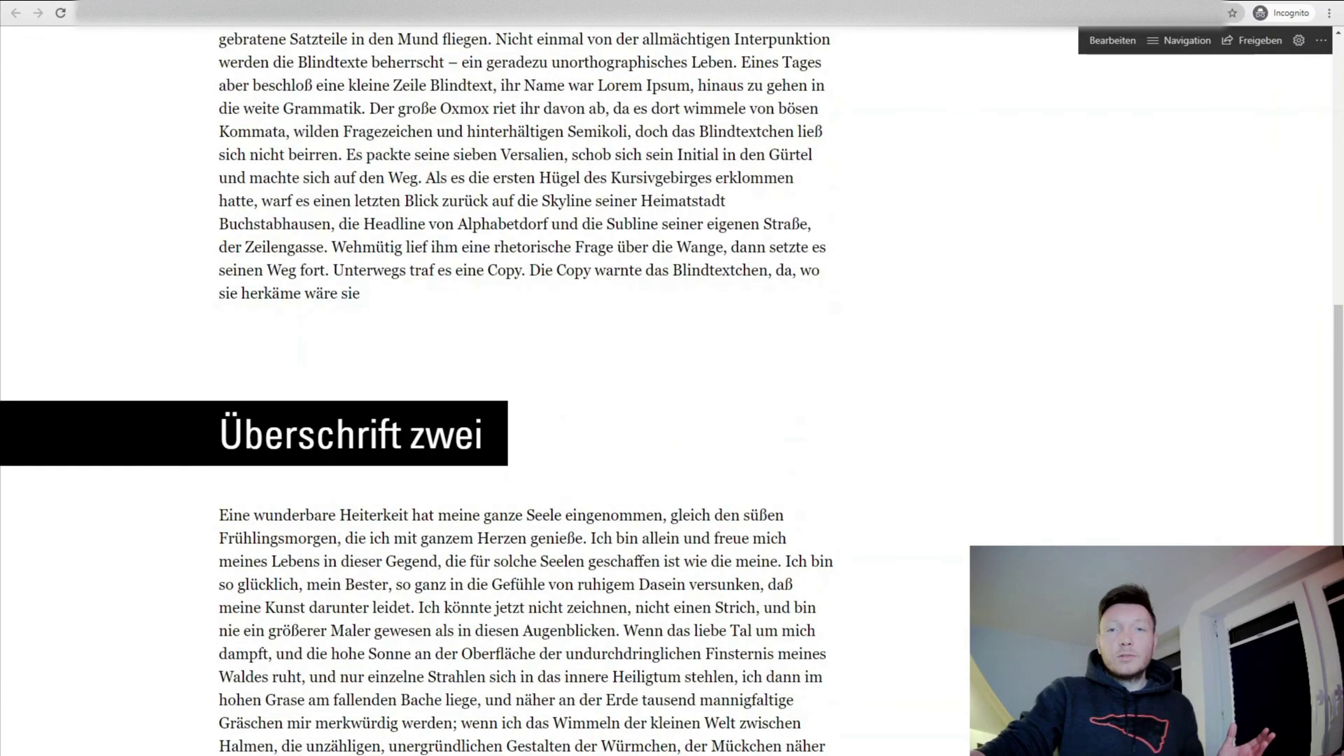
pyautogui.scroll(3, 672, 379)
pyautogui.scroll(2, 672, 378)
pyautogui.scroll(1, 1223, 490)
pyautogui.scroll(3, 1224, 490)
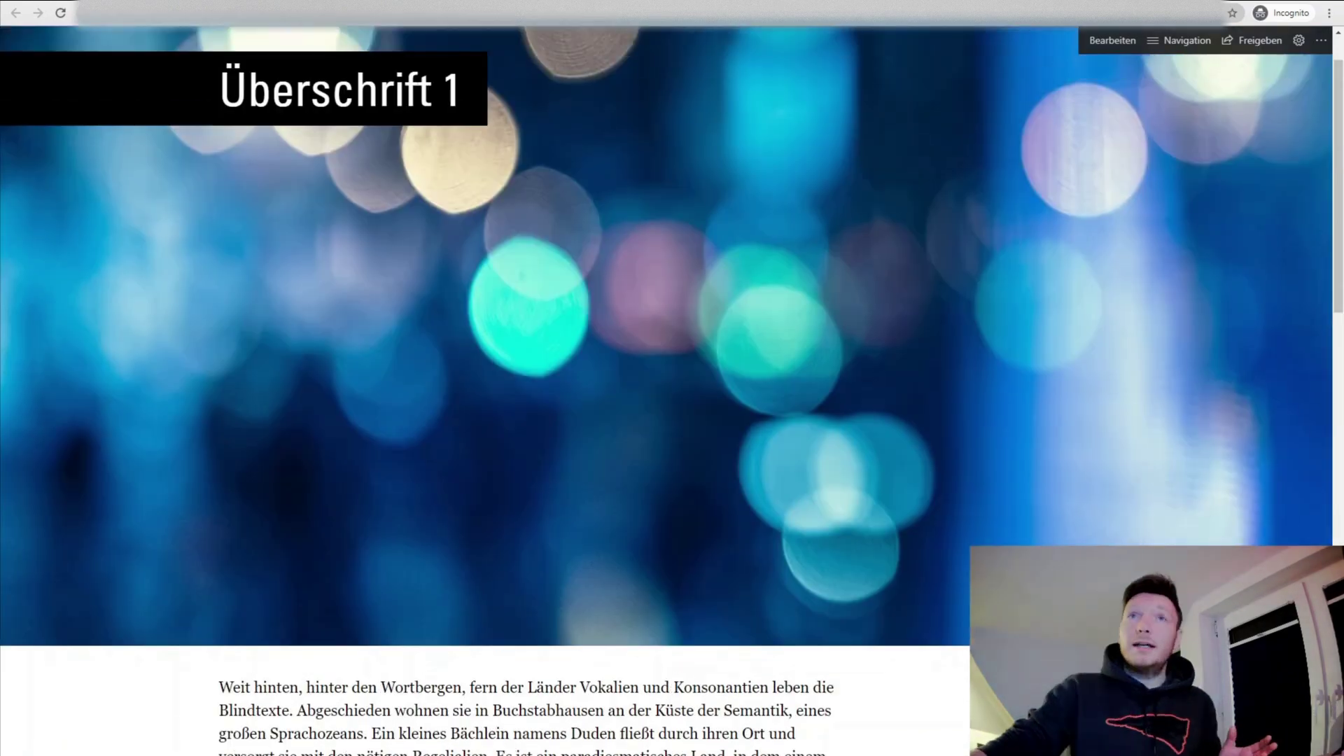
pyautogui.scroll(1, 1224, 490)
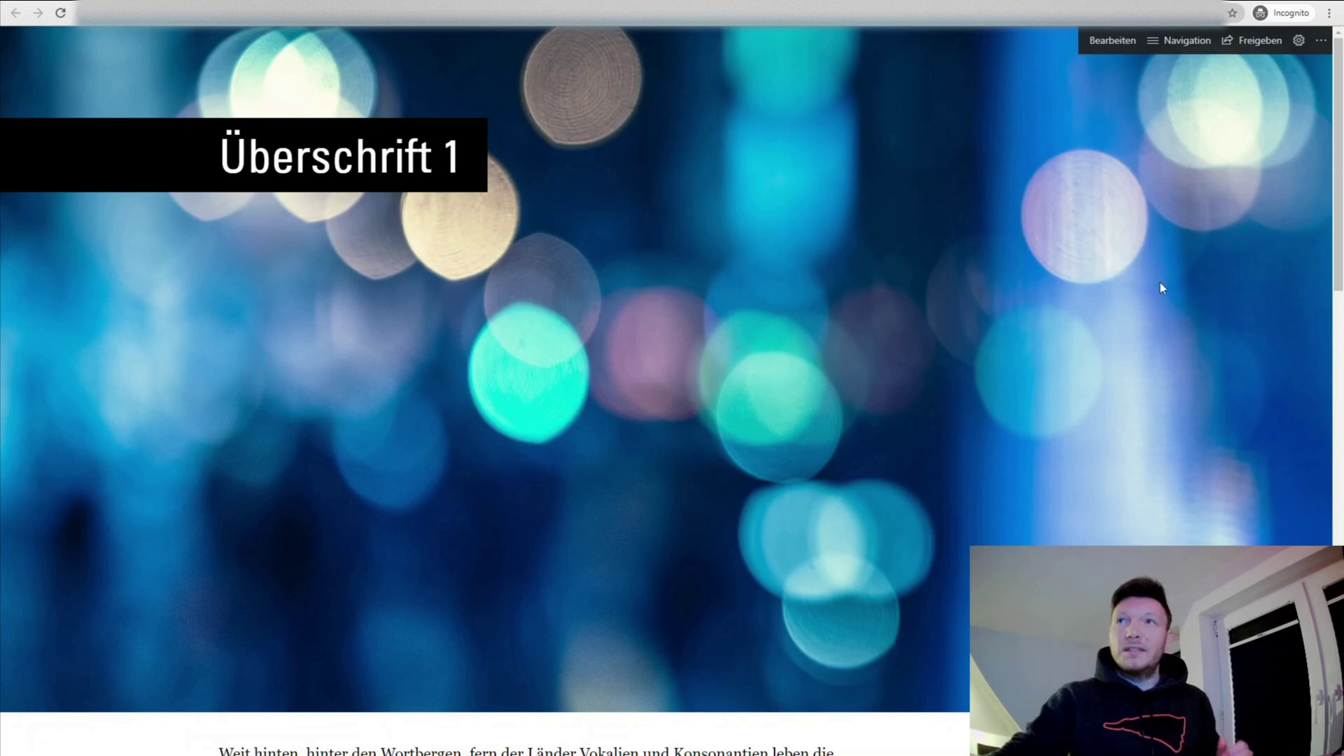
pyautogui.click(1116, 41)
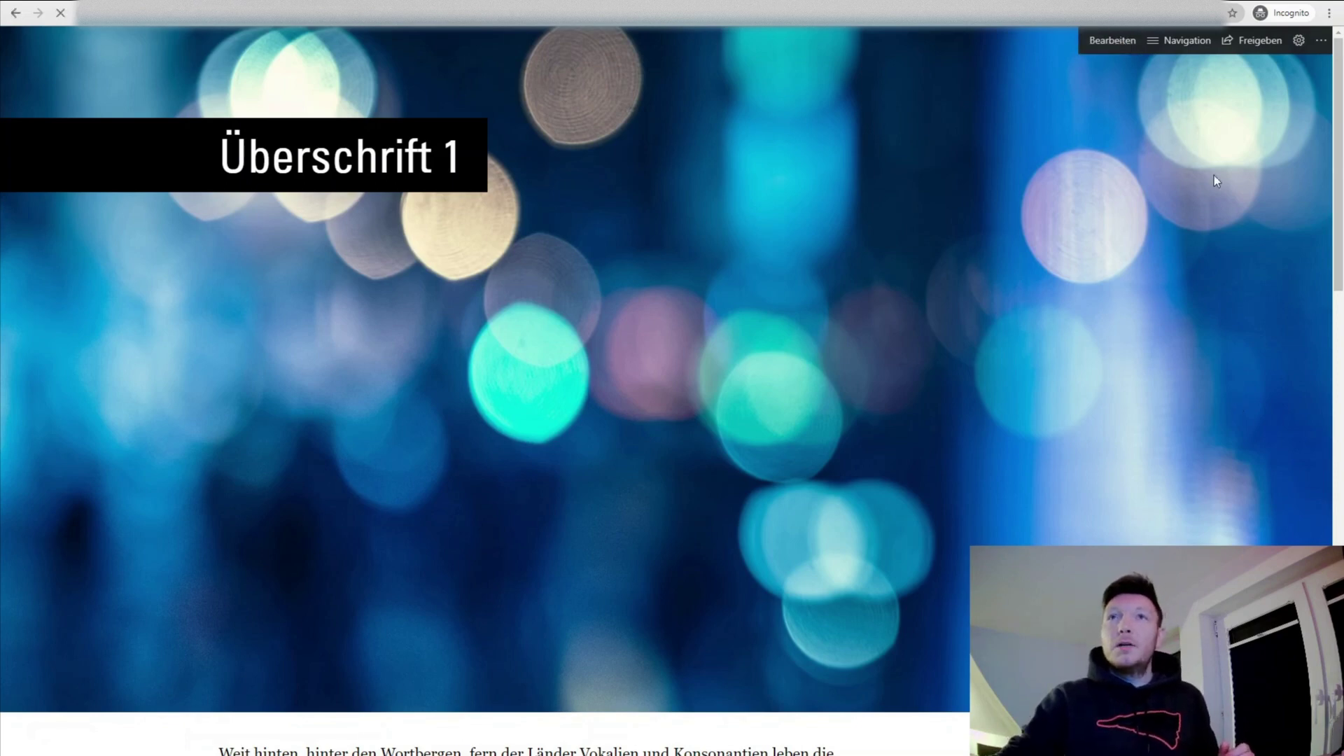